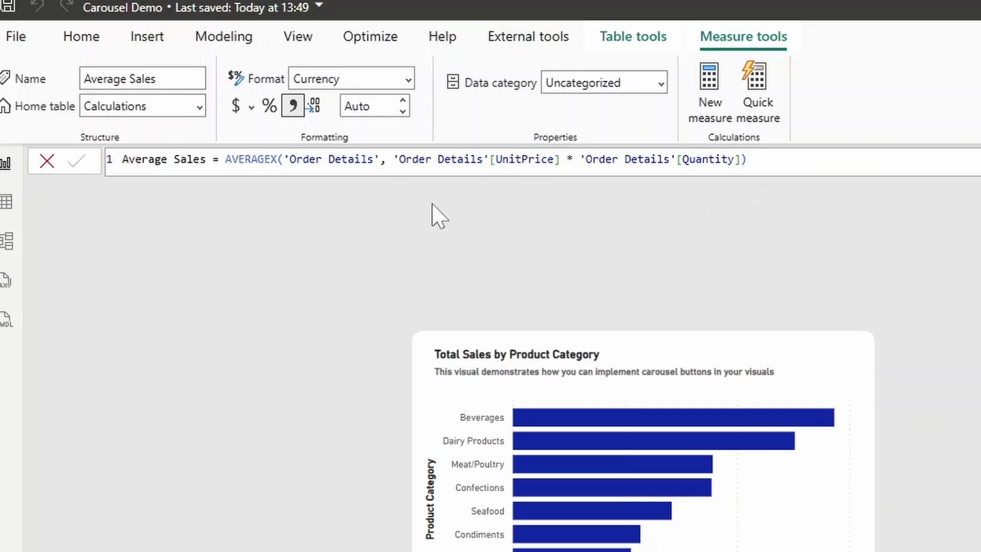
Create a field parameter from the Sales, Quantity and Average Sales measures, and place its slicer directly below the bar chart
click(230, 43)
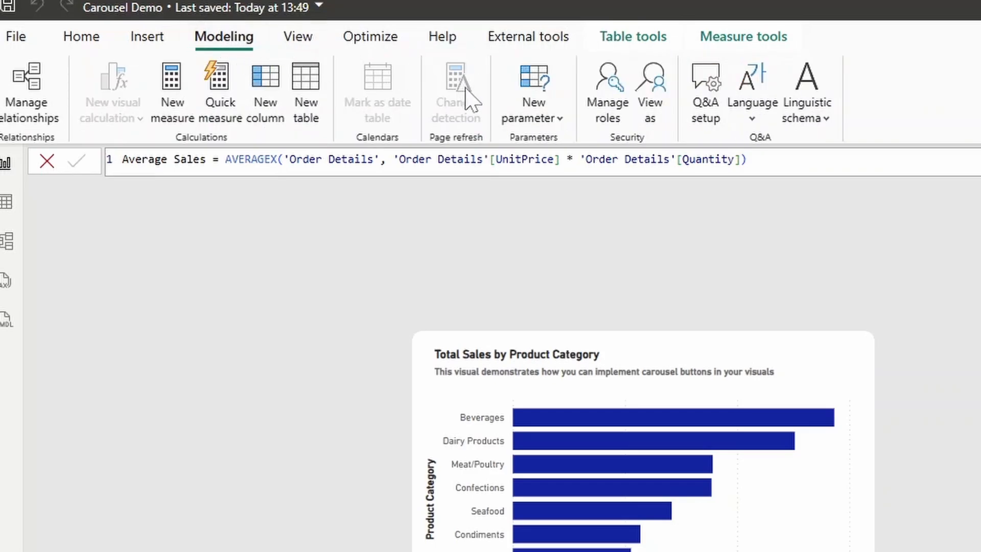
click(535, 120)
click(485, 154)
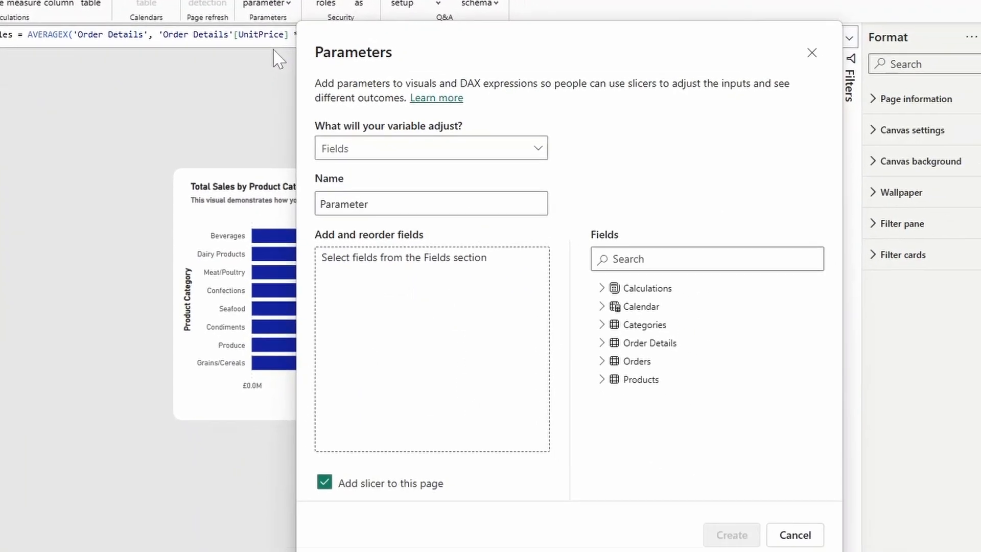
click(577, 275)
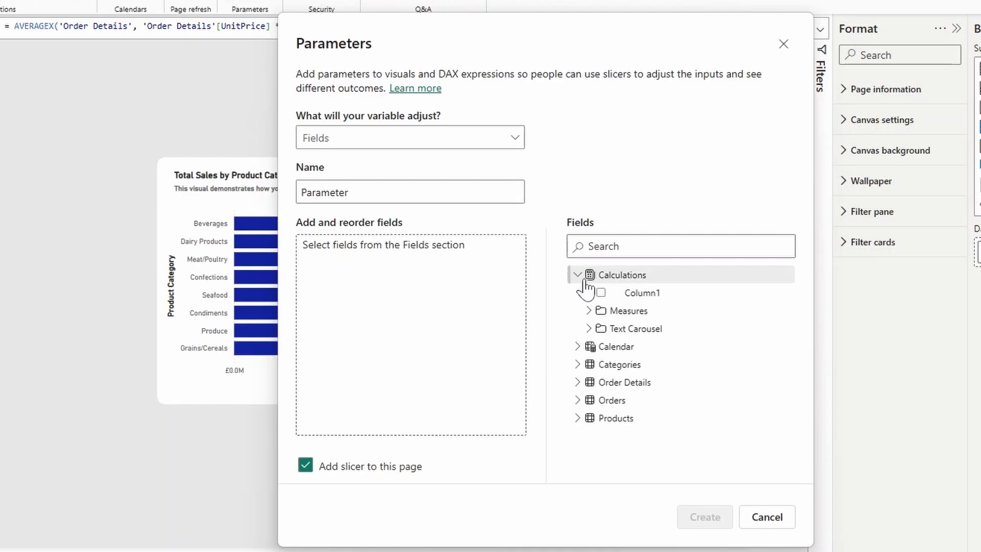
click(588, 310)
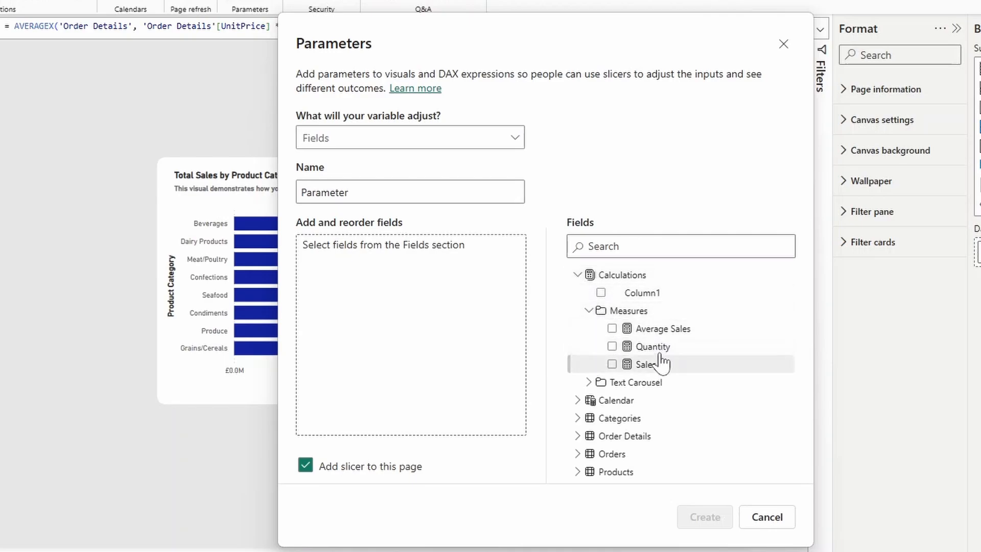
drag(652, 365, 469, 319)
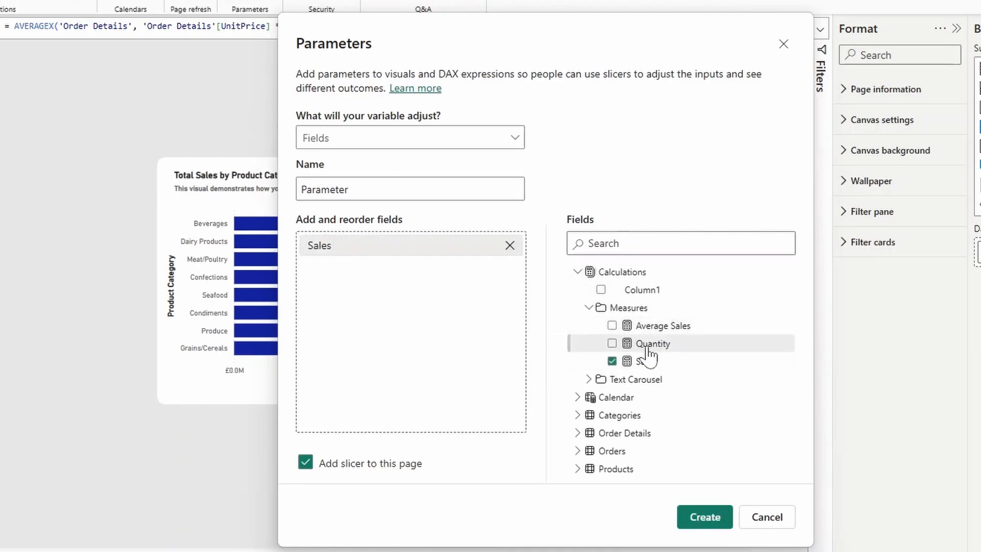
drag(651, 346, 435, 326)
drag(604, 332, 443, 329)
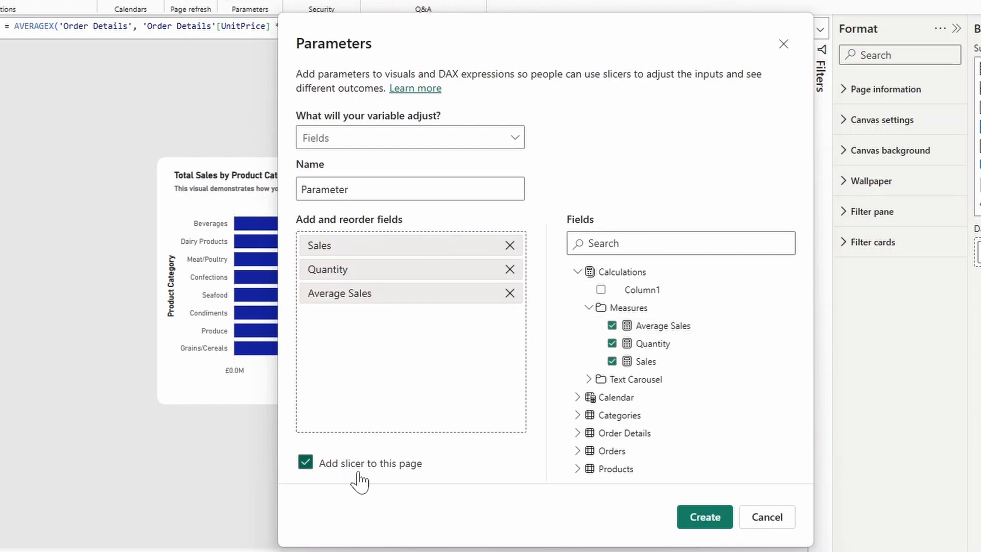
click(687, 522)
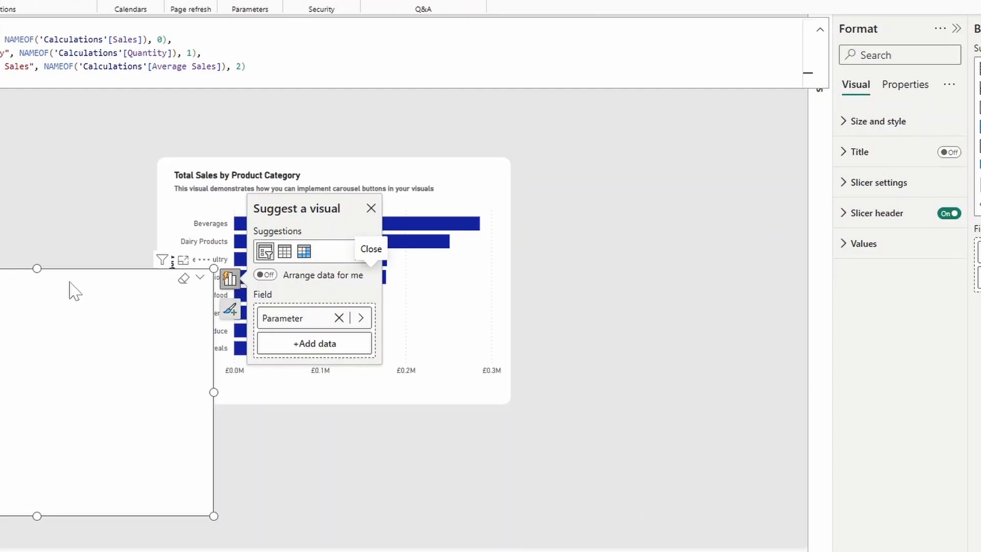
drag(37, 269, 331, 404)
Replace the Sales measure on the bar chart's X-axis with the Parameter field
click(485, 206)
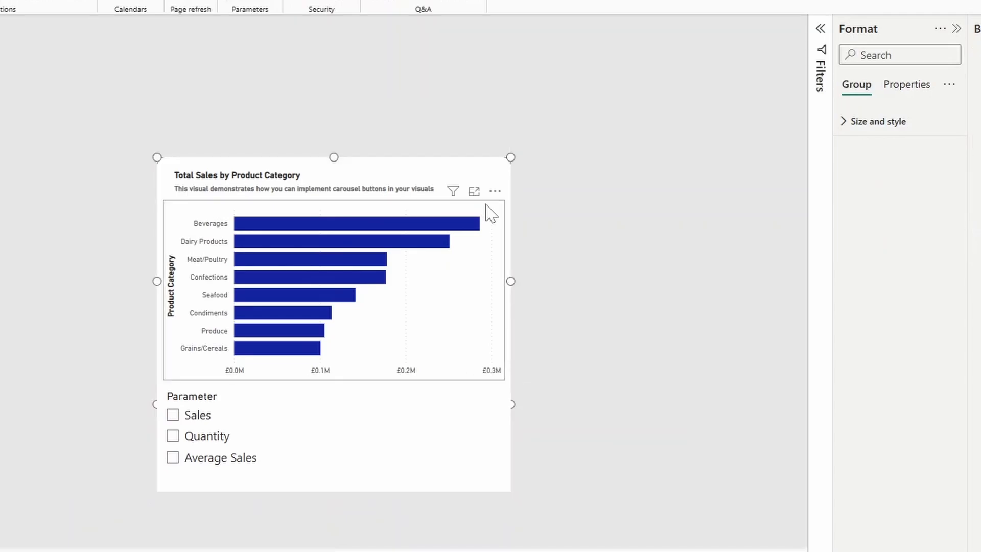
click(492, 215)
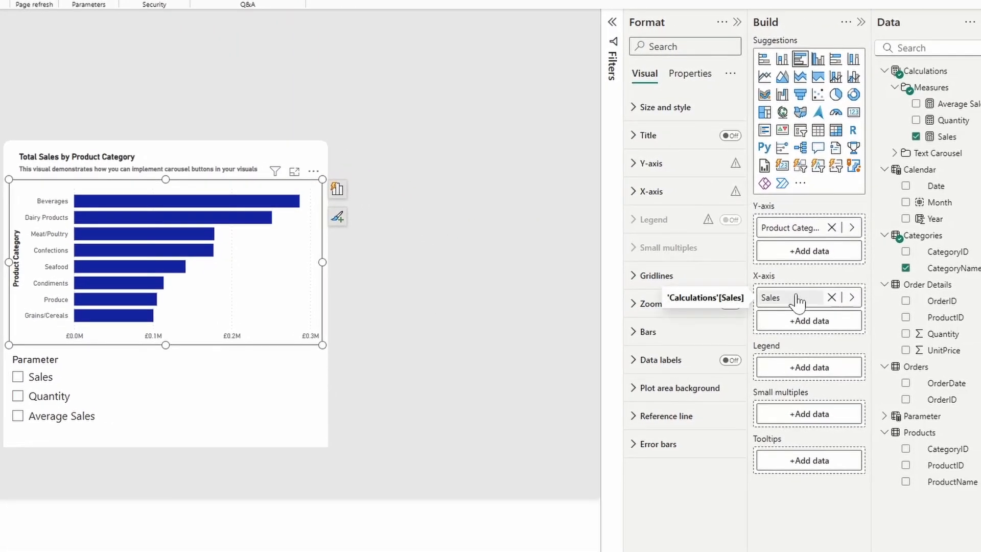
click(883, 416)
drag(930, 433, 821, 321)
click(832, 297)
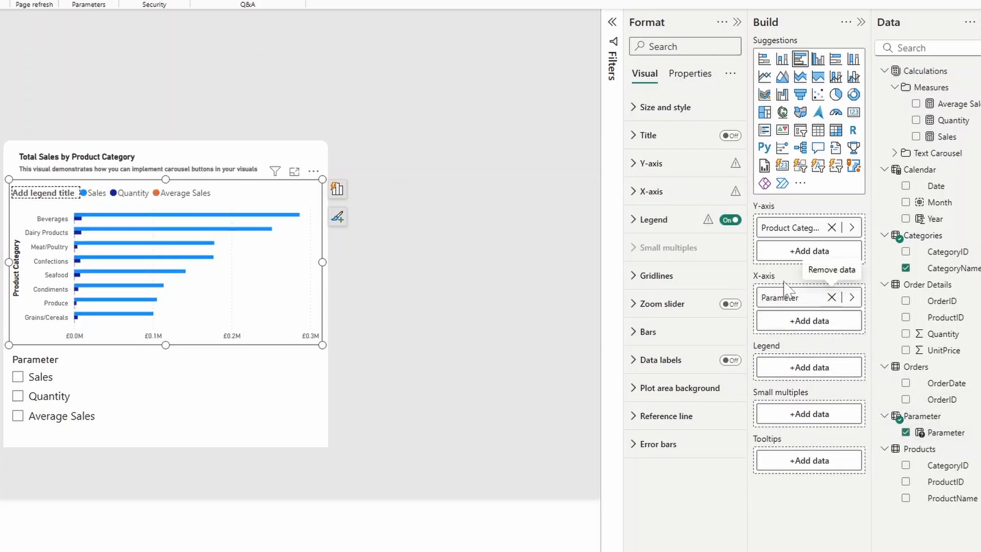
Test the parameter slicer by selecting Sales, Quantity and Average Sales in turn
click(37, 378)
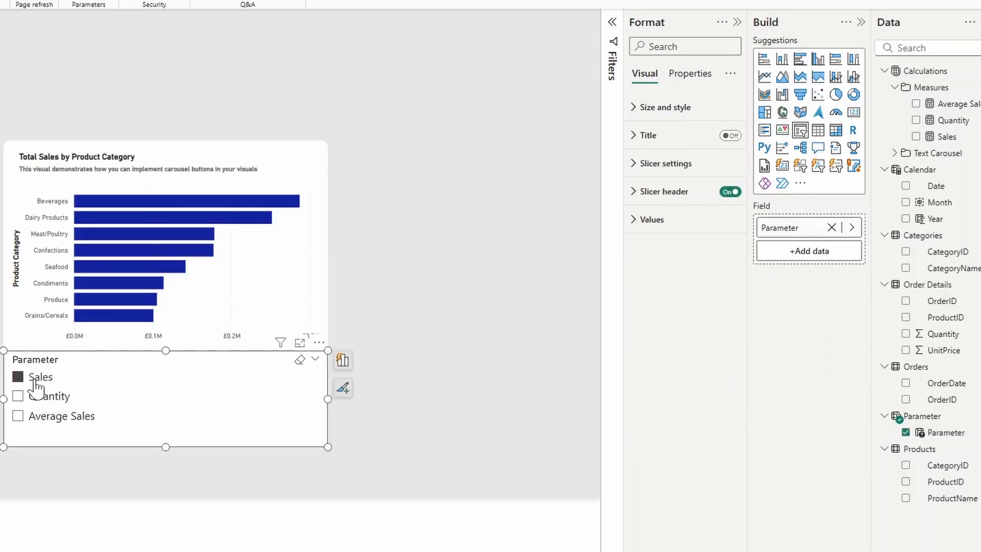
click(45, 399)
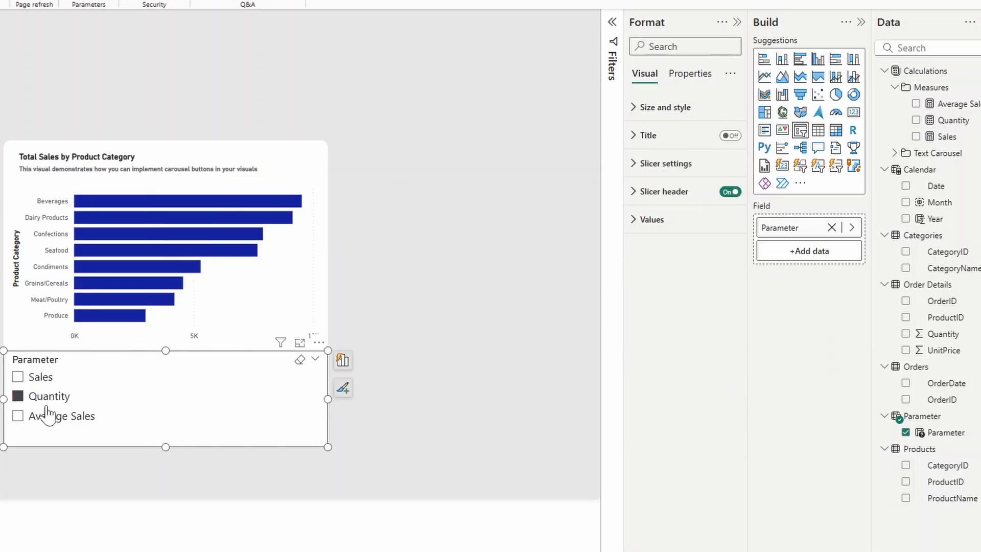
click(49, 420)
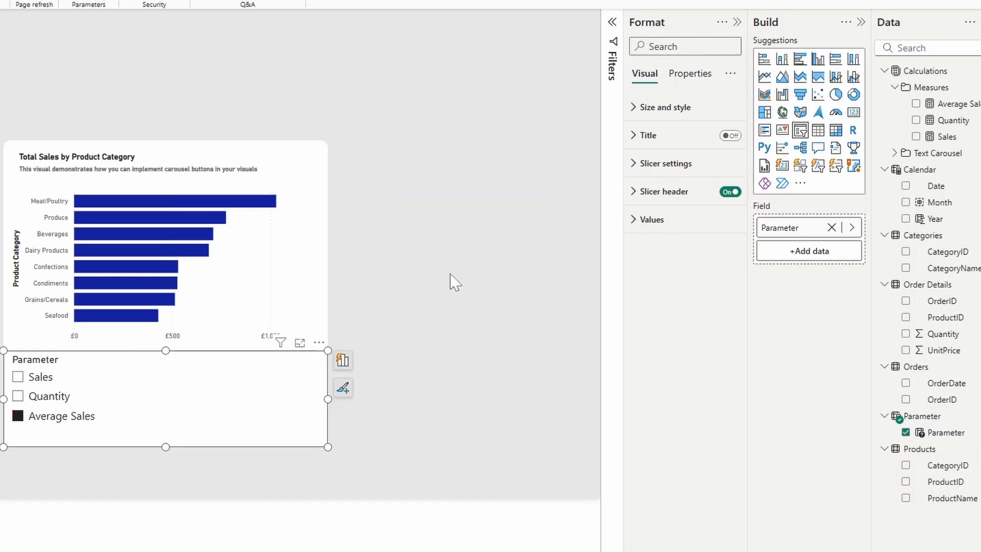
Convert the parameter slicer to a button slicer and turn off its background
click(800, 166)
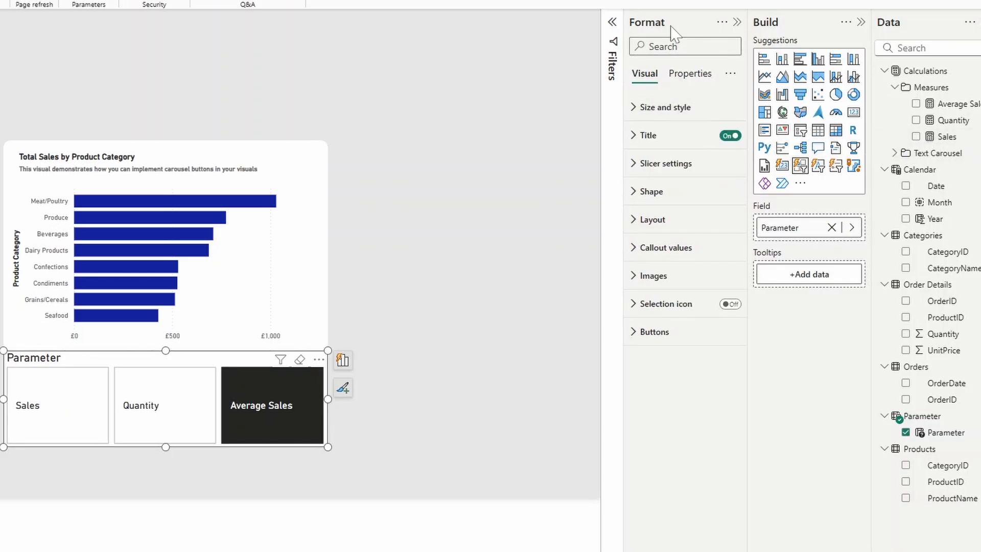
click(679, 117)
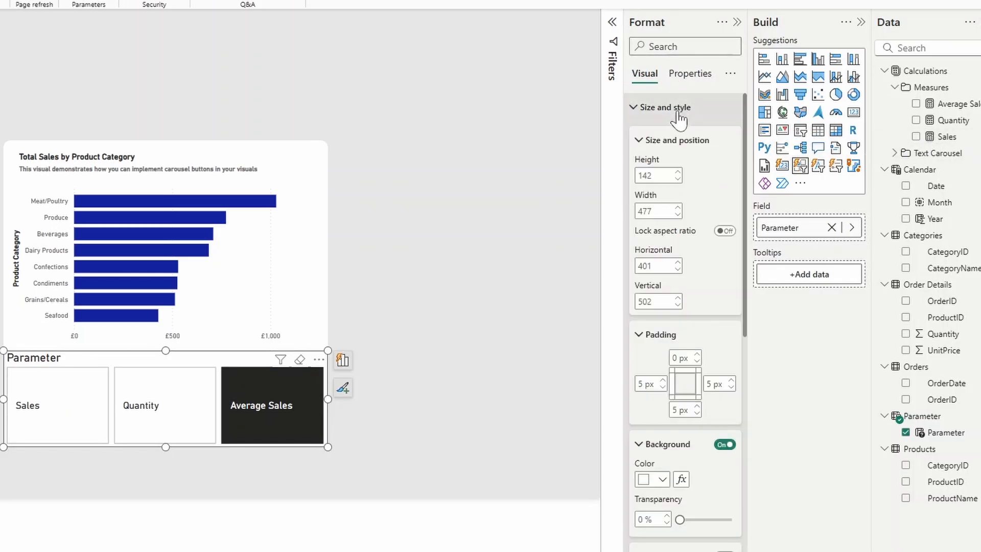
scroll(681, 250, down, 3)
click(724, 307)
scroll(670, 230, up, 5)
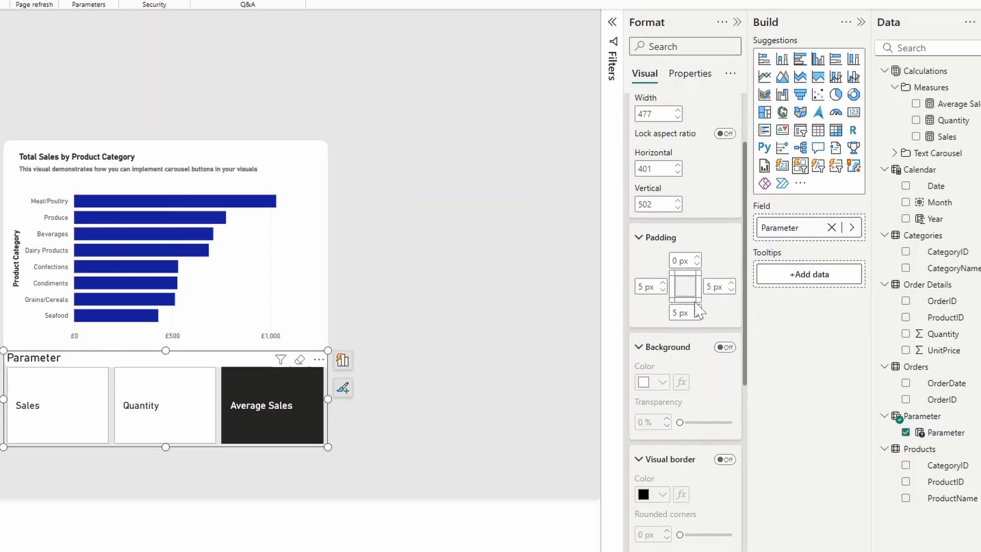
click(654, 113)
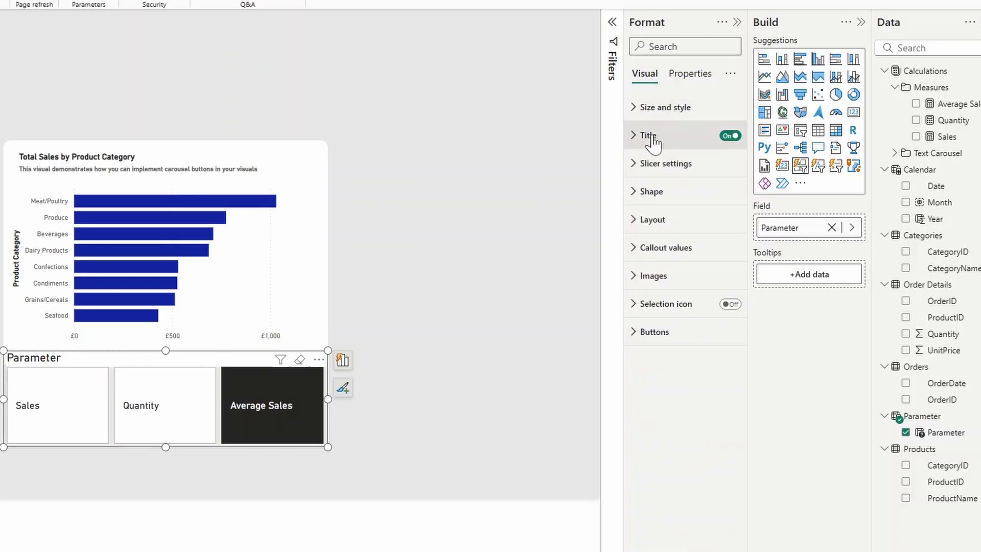
Turn off the button slicer's title and enable Force selection in its selection settings
click(730, 136)
click(685, 166)
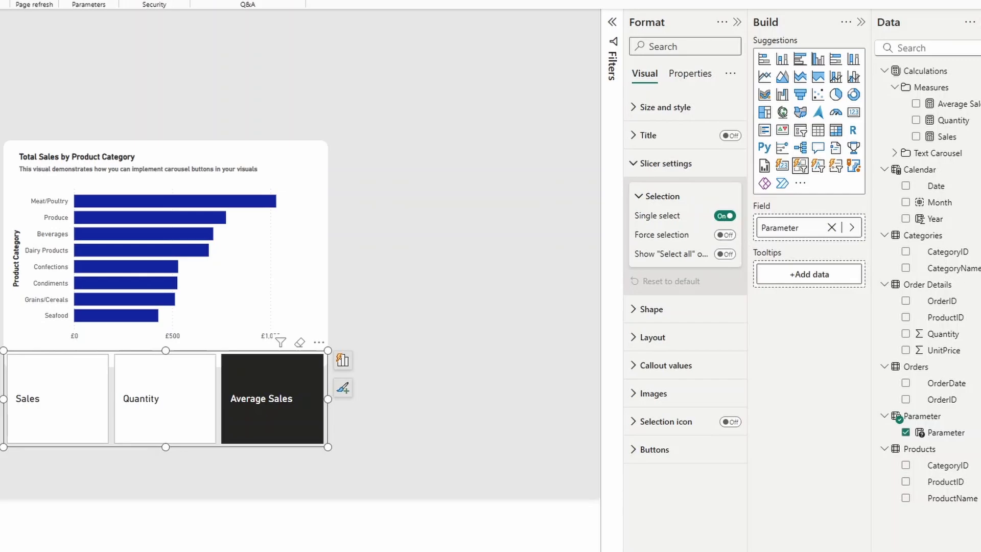
click(725, 234)
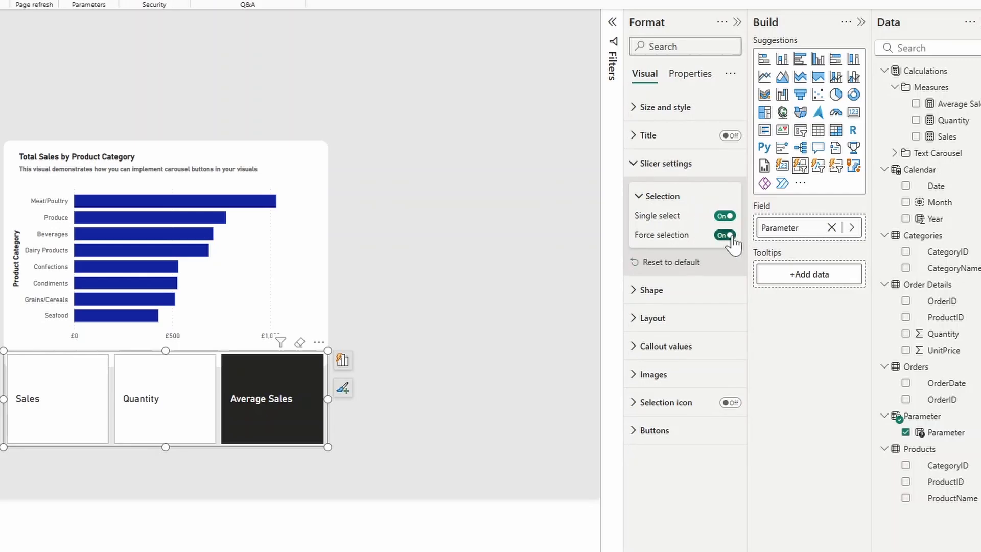
click(682, 166)
Change the slicer buttons' shape to Rounded Rectangle with 50 px rounded corners
click(660, 194)
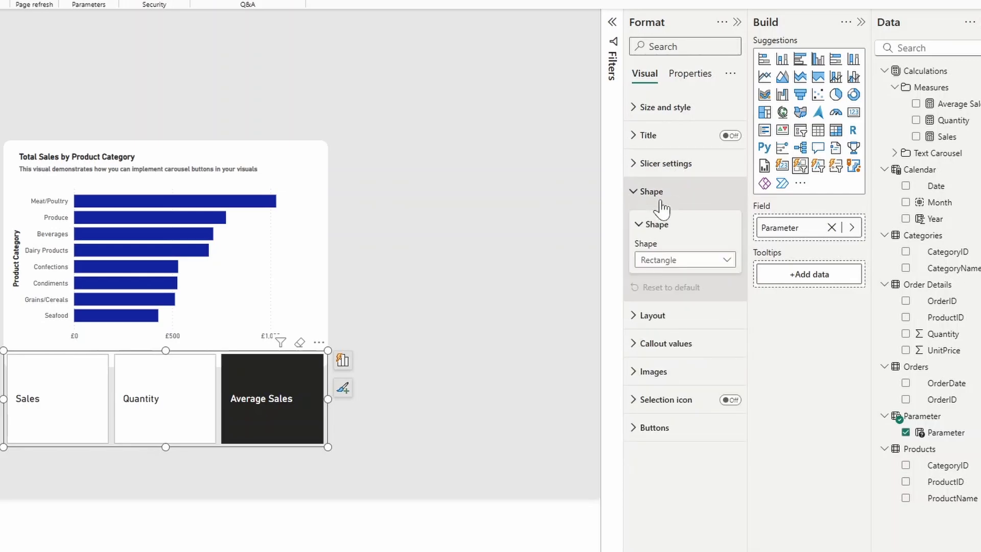
click(674, 261)
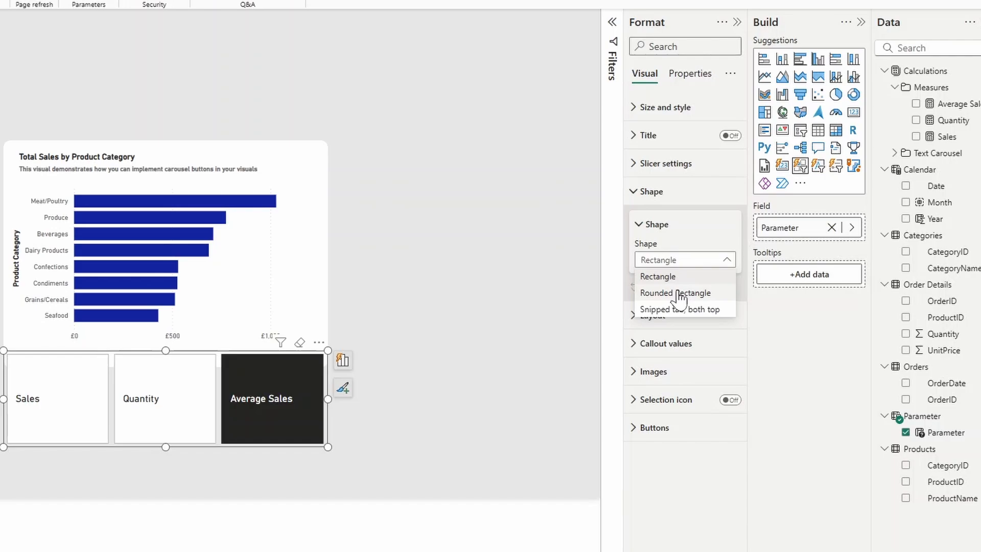
click(678, 294)
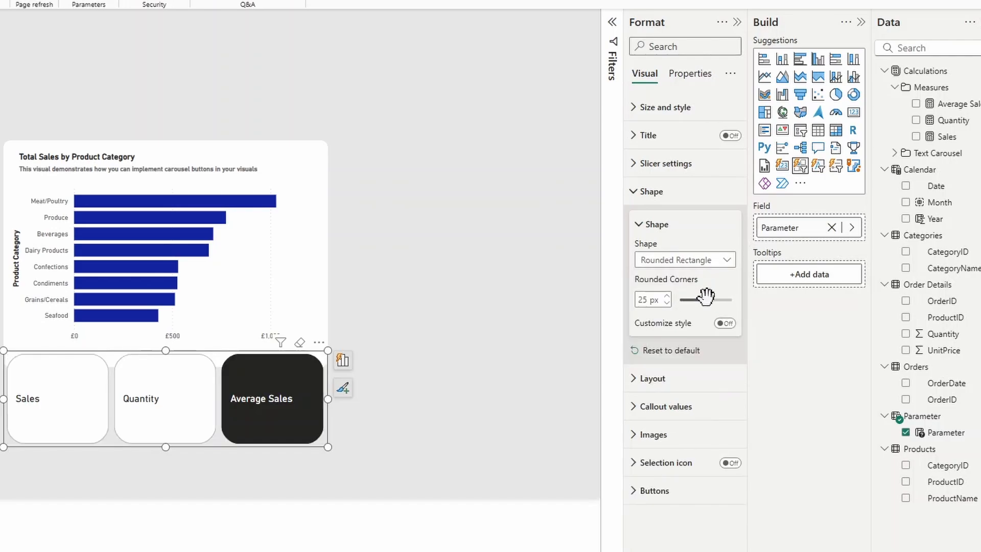
drag(706, 297, 739, 308)
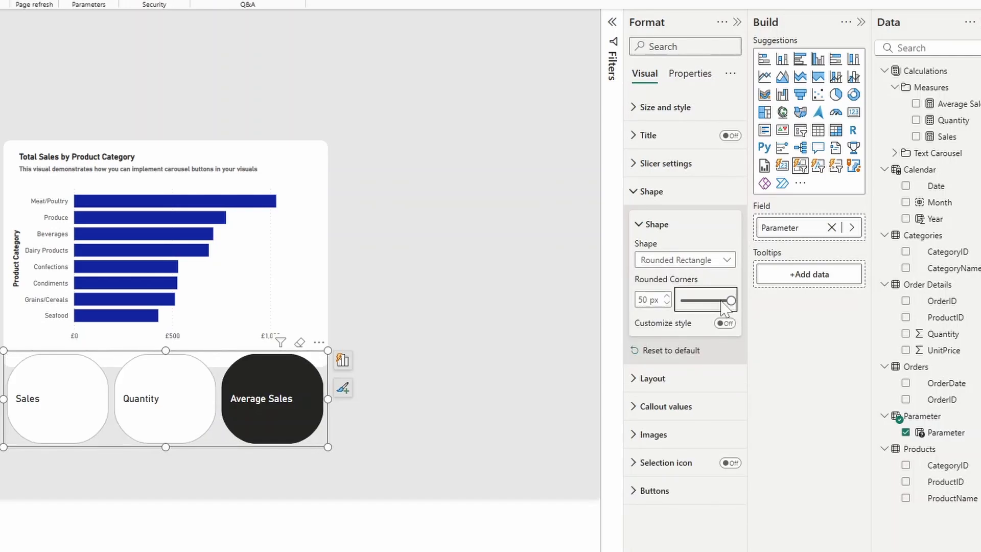
click(650, 200)
Arrange the slicer buttons in a single row and turn off their callout values
click(656, 221)
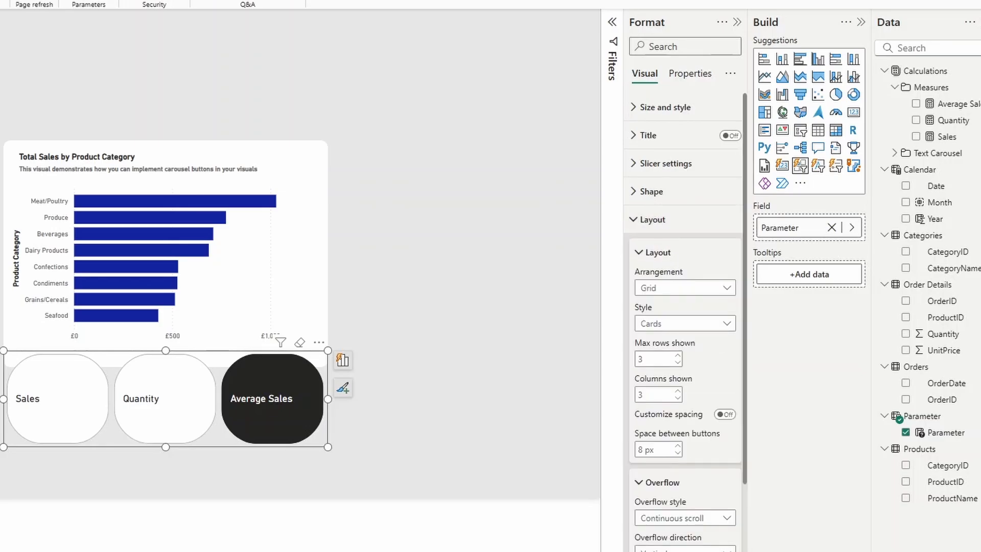
click(673, 289)
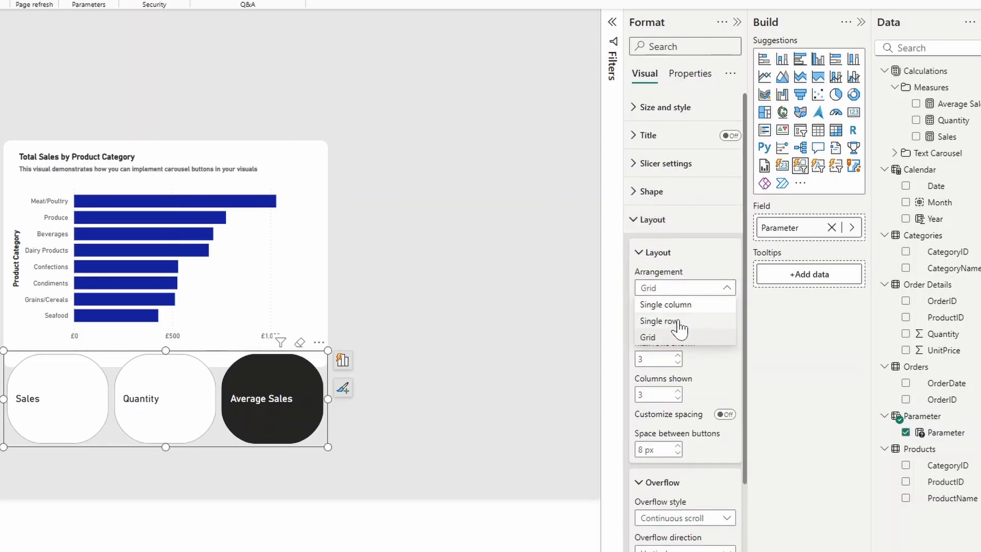
click(677, 321)
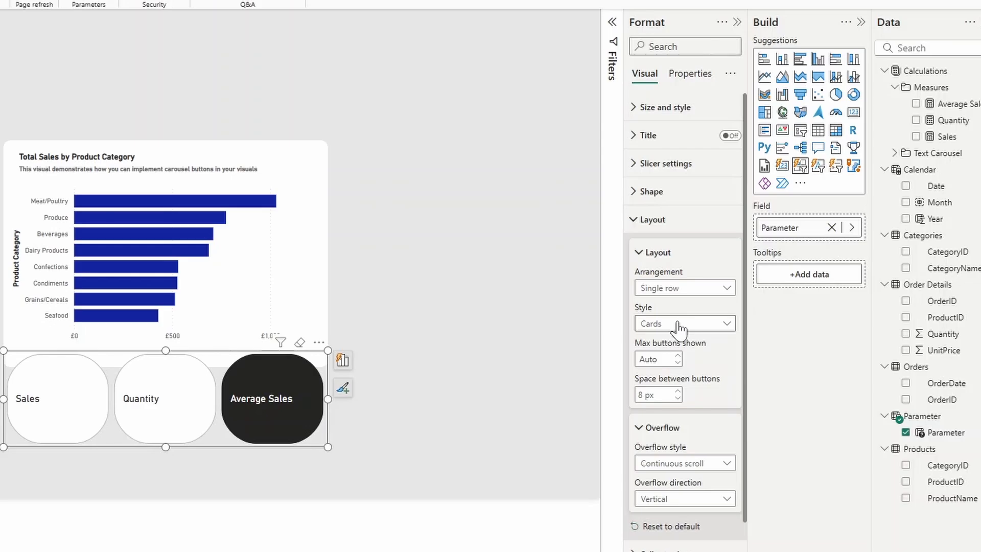
click(661, 220)
click(667, 248)
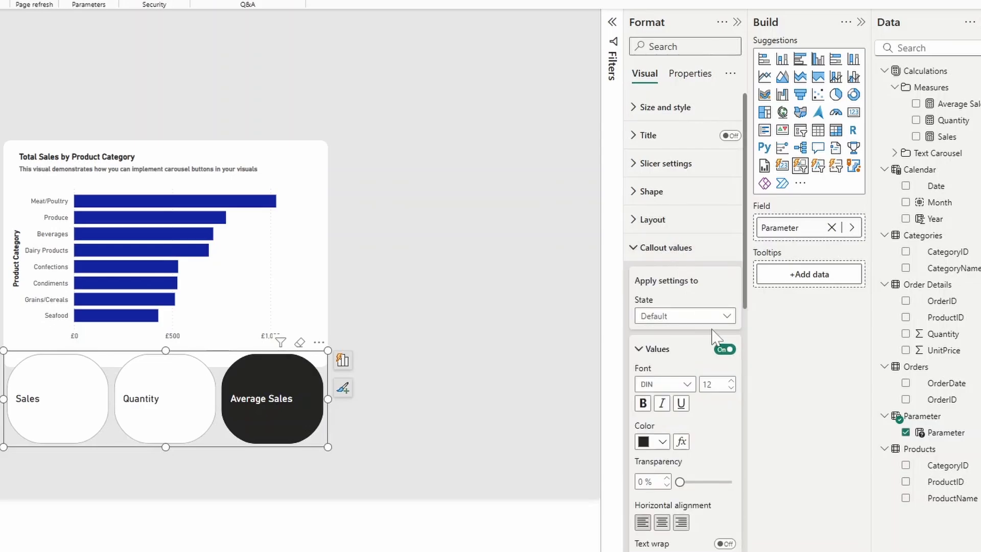
click(725, 350)
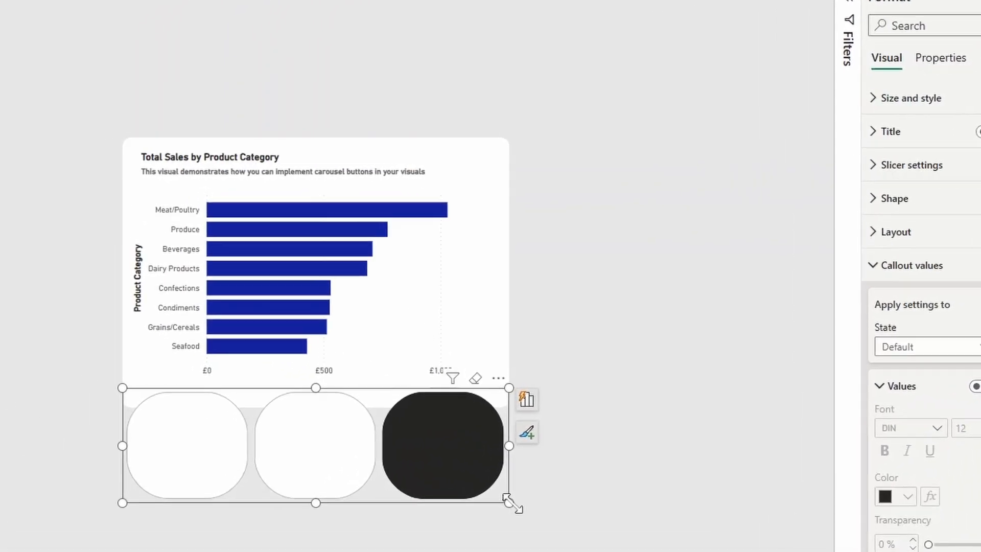
Shrink the button slicer until its buttons are small round dots and centre it beneath the chart's axis inside the white card
drag(327, 447, 268, 430)
drag(560, 524, 296, 443)
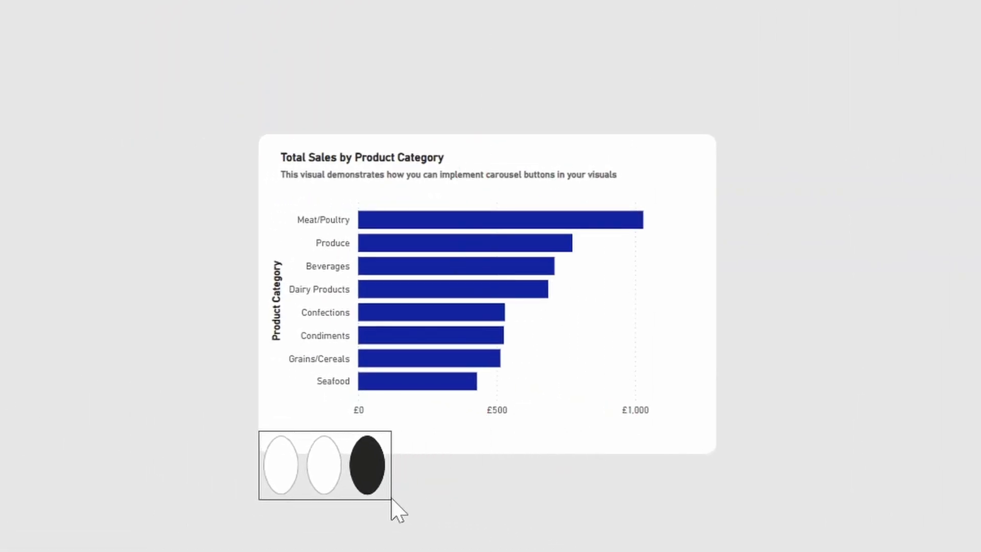
drag(352, 460, 499, 455)
click(511, 521)
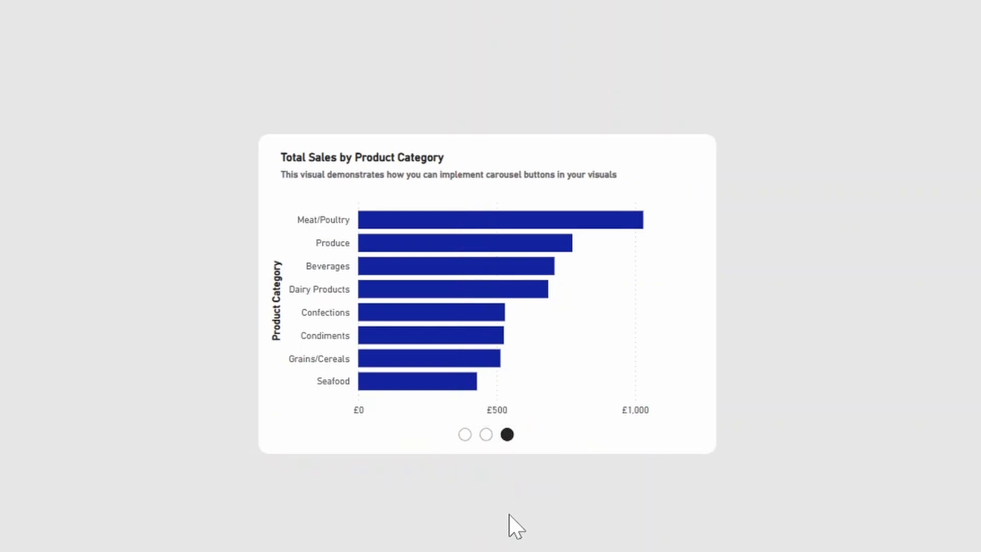
Test the carousel dots by switching the chart to Quantity and to Sales
ctrl+click(486, 434)
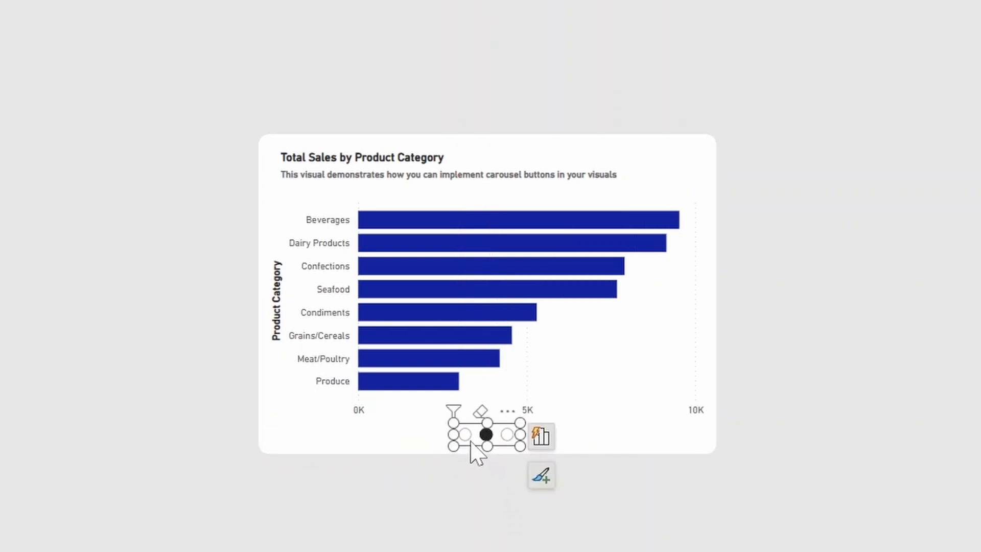
ctrl+click(465, 435)
click(468, 499)
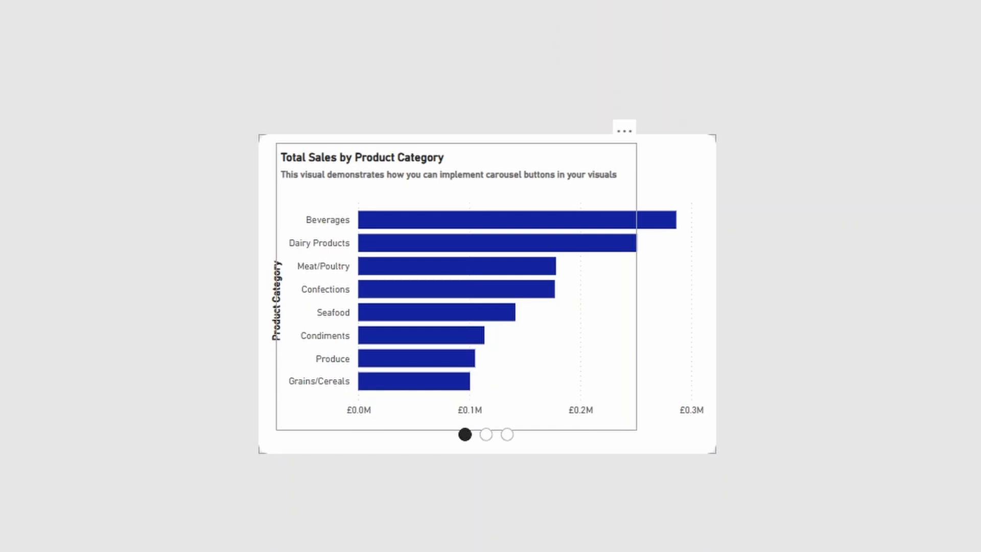
Remove the word "Sales" from the title in the chart's text box
click(323, 157)
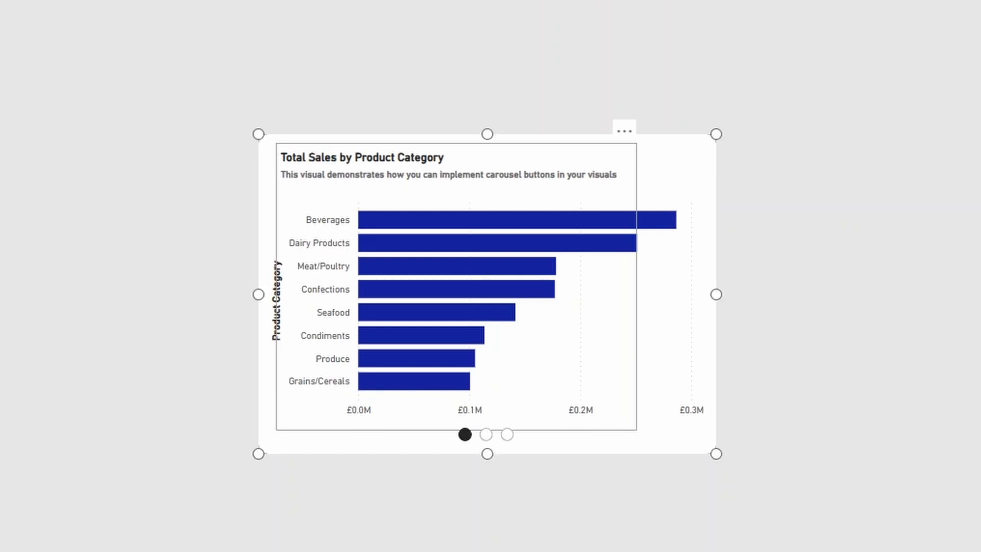
double_click(322, 157)
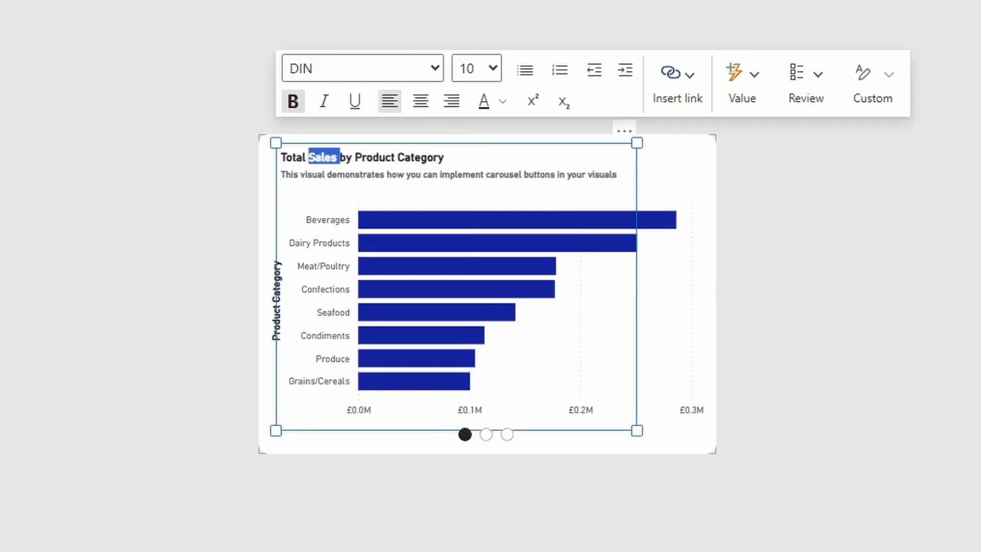
key(Delete)
click(733, 90)
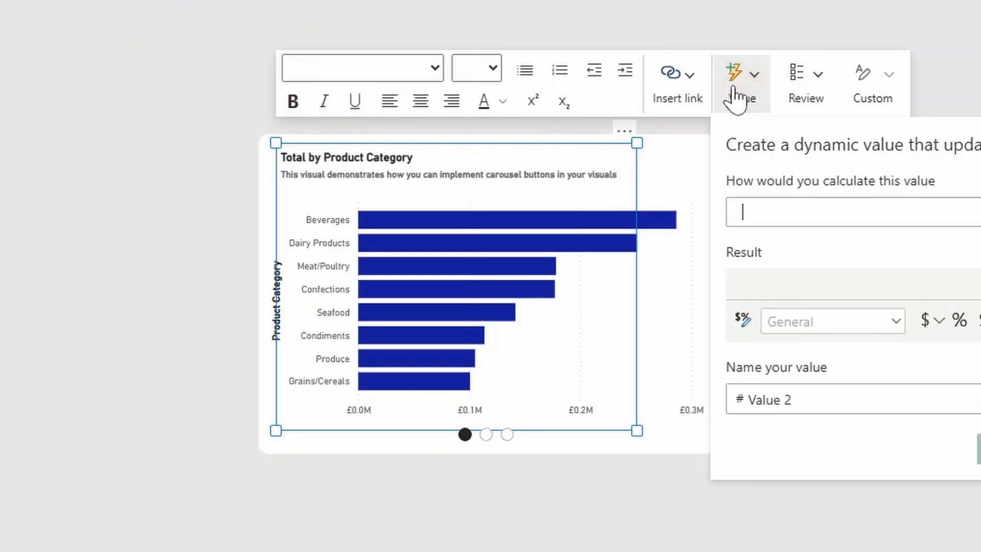
text(parameter)
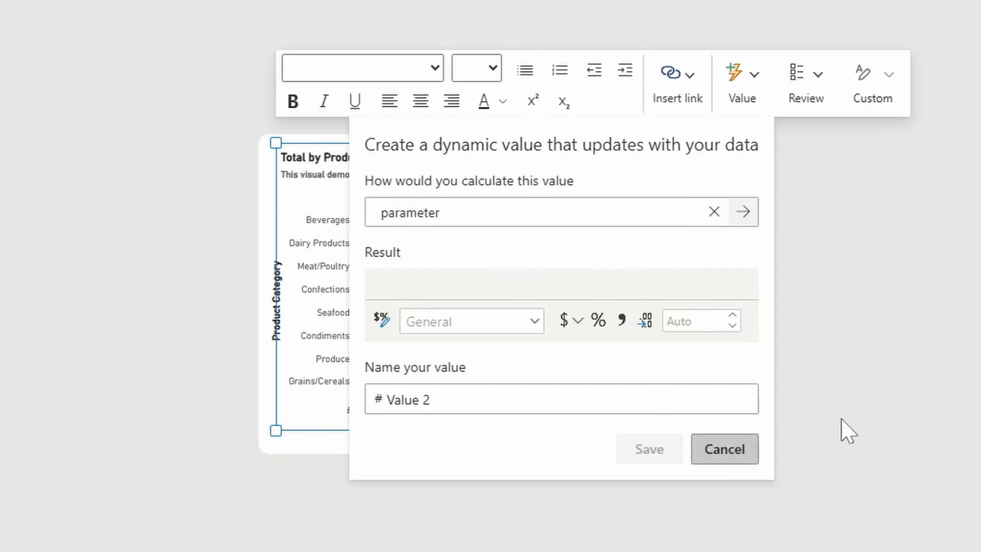
click(725, 456)
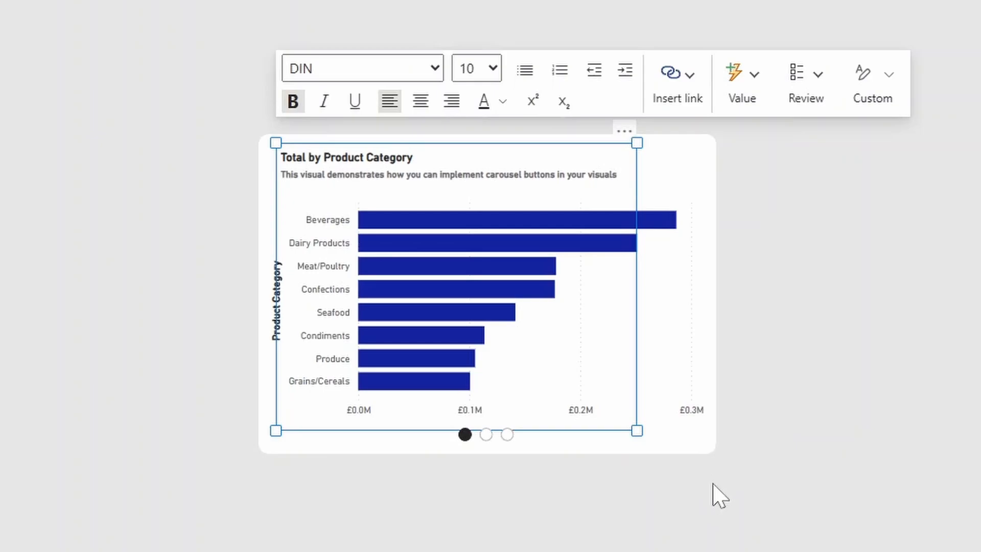
click(717, 494)
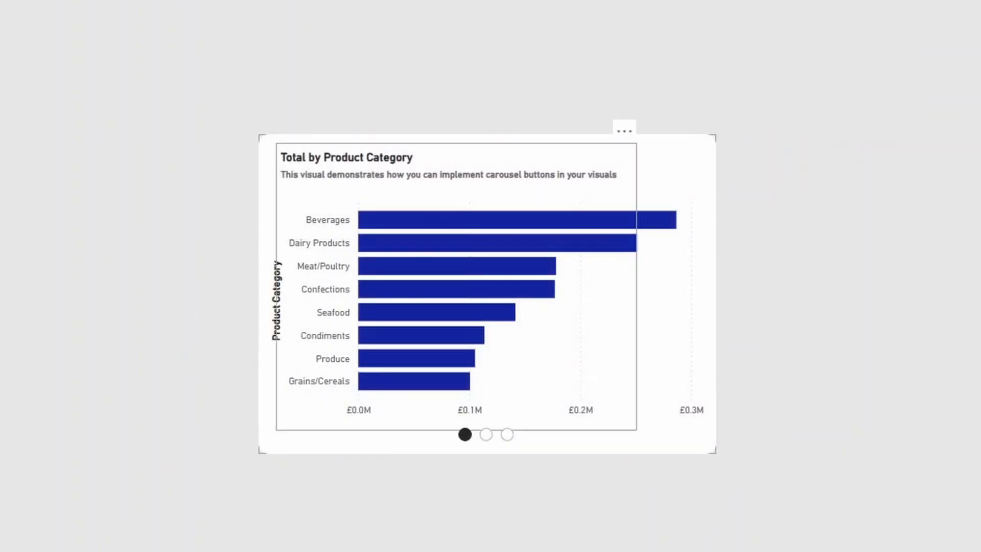
Insert a dynamic value calculated from "parameter" after "Total" in the chart title and save it
click(320, 157)
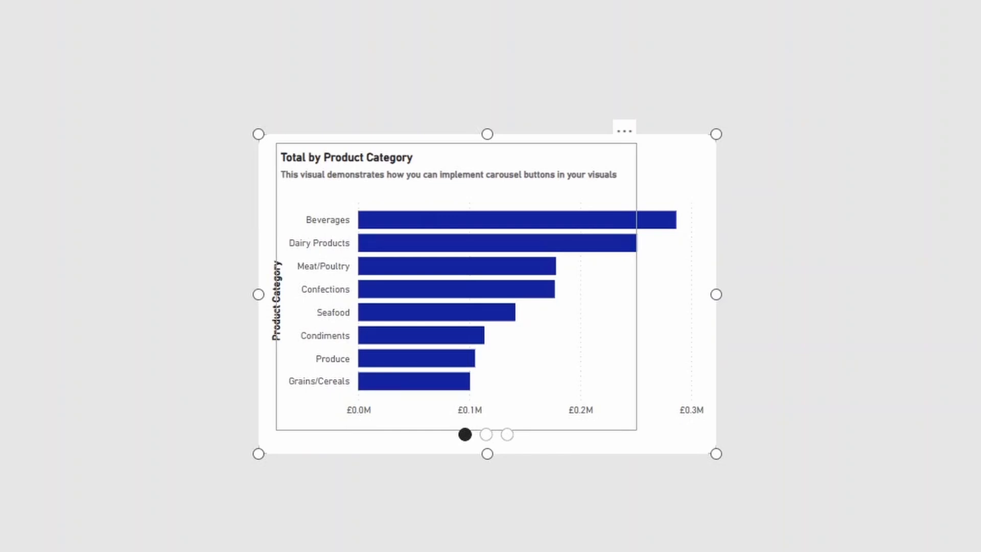
click(307, 157)
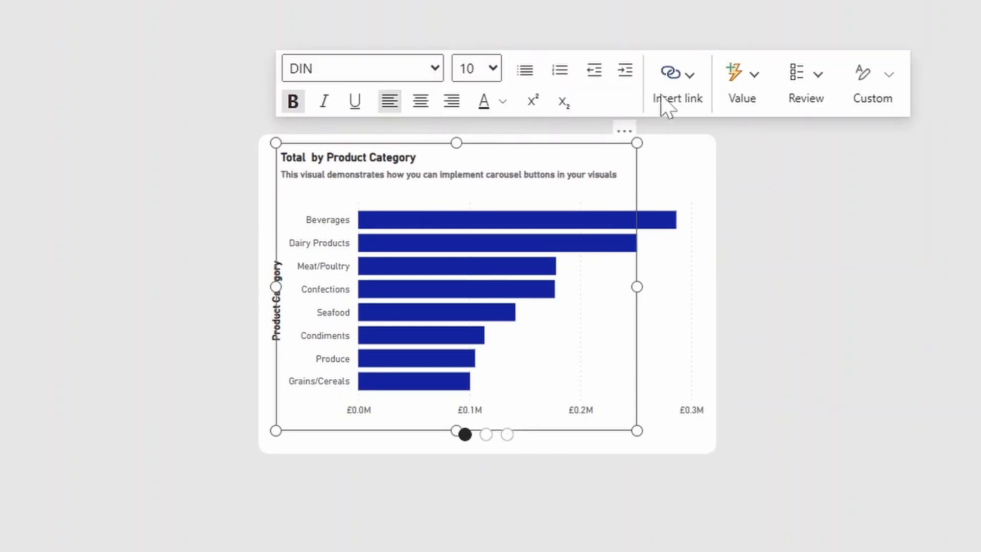
click(741, 99)
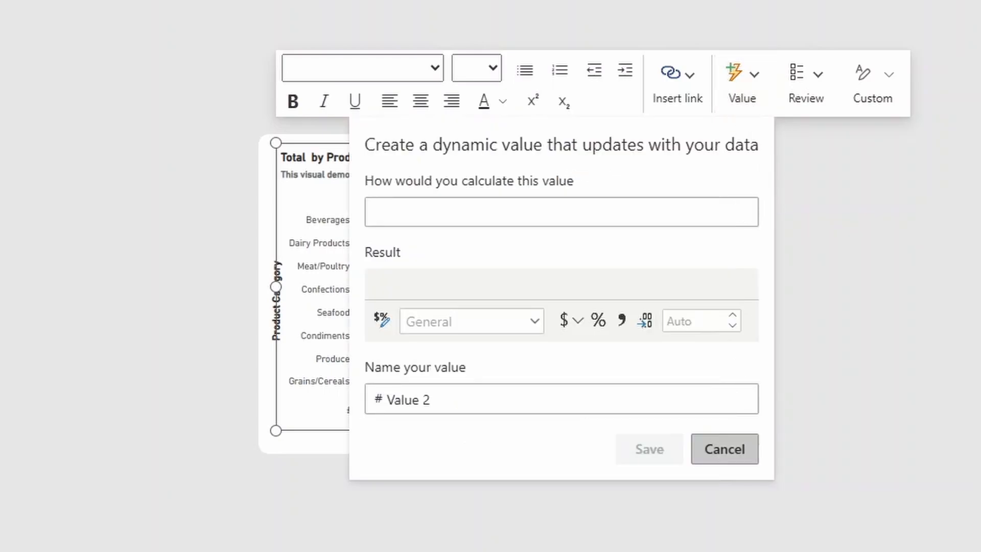
text(parameter)
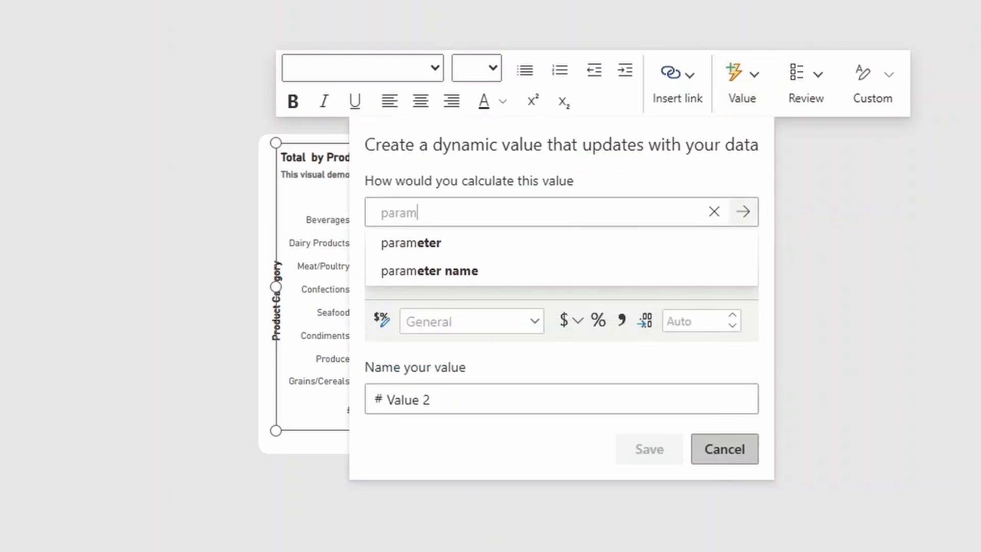
click(532, 253)
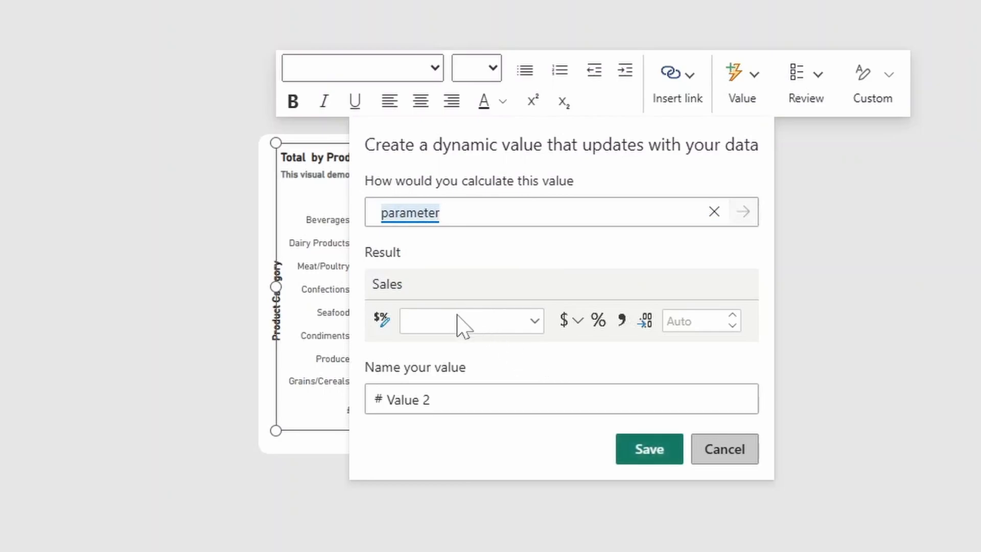
click(658, 454)
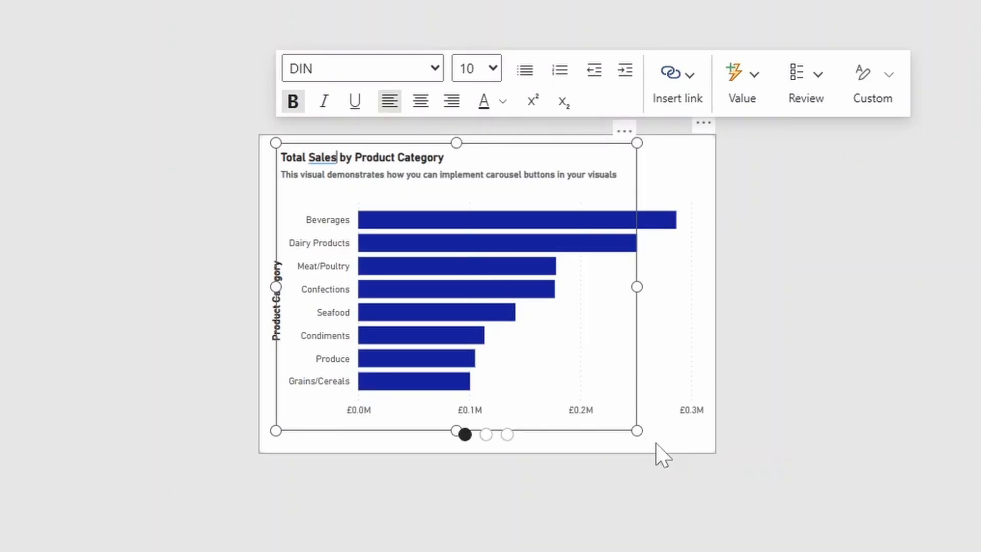
click(839, 341)
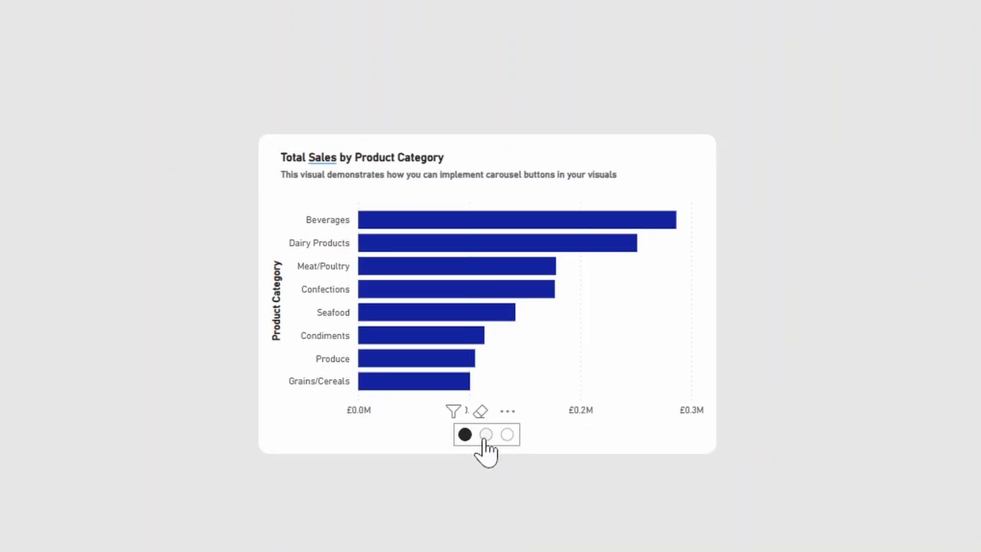
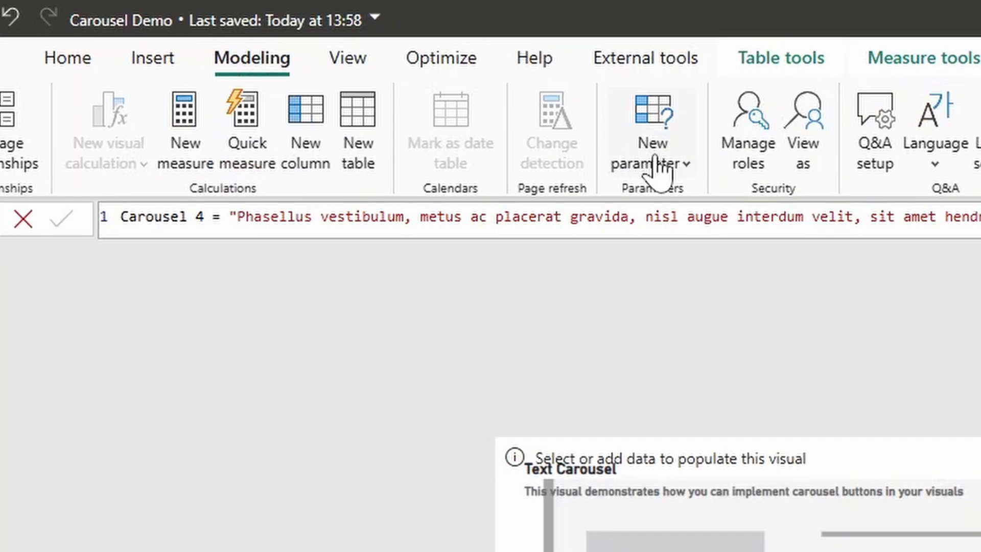
Create a fields parameter named Text Parameter from the measures Carousel 1 to Carousel 4, with its slicer added to the page
click(657, 171)
click(651, 245)
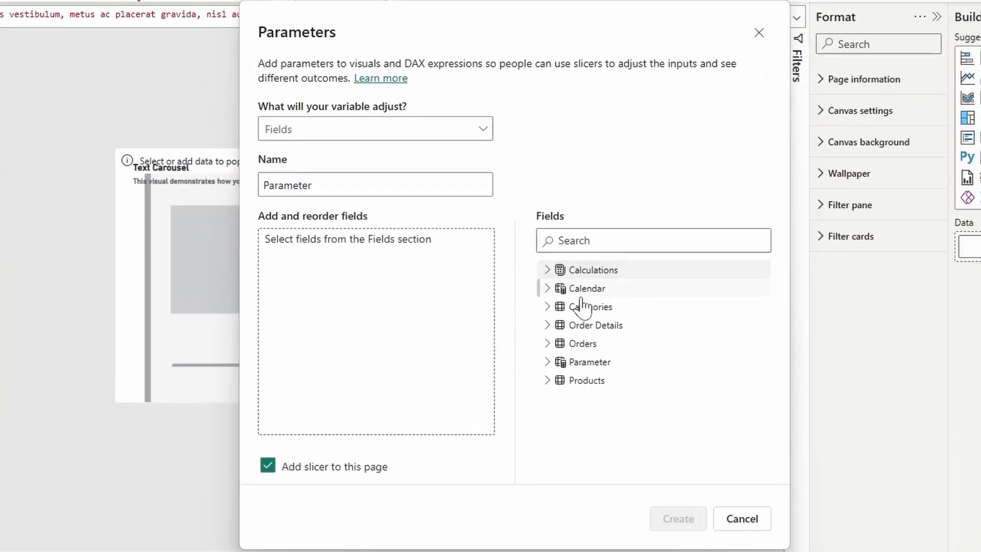
click(547, 271)
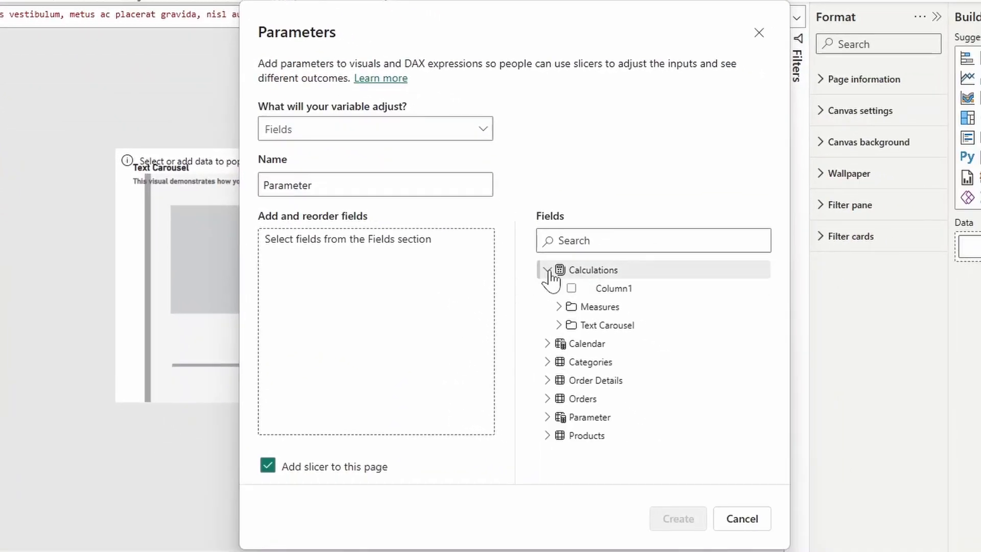
click(559, 325)
click(583, 340)
drag(588, 359, 449, 343)
drag(589, 378, 449, 377)
drag(594, 406, 386, 344)
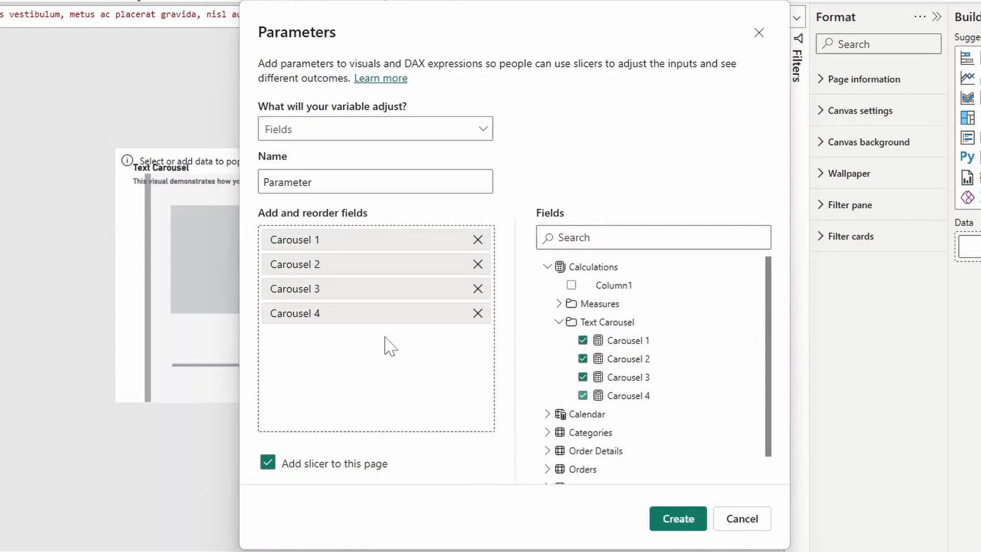
click(263, 182)
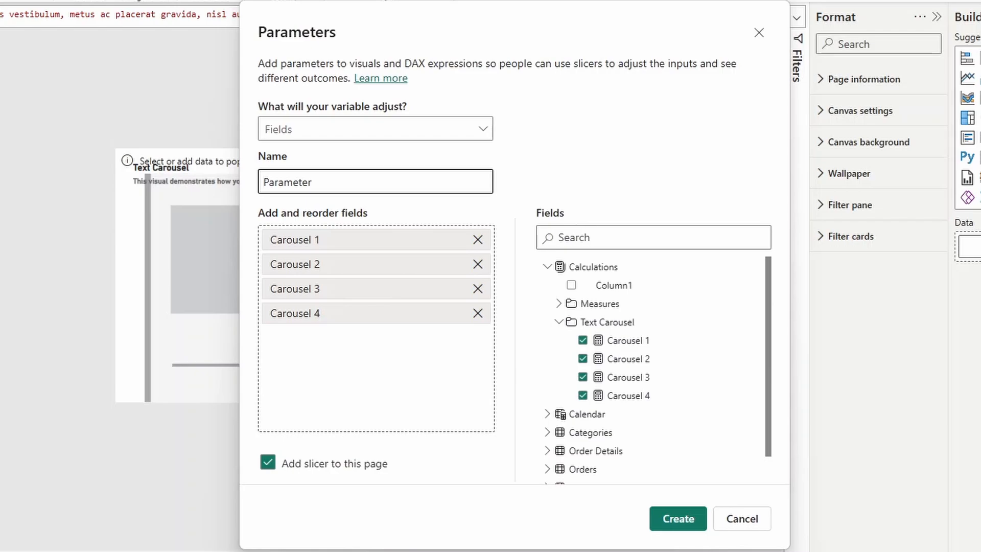
click(654, 519)
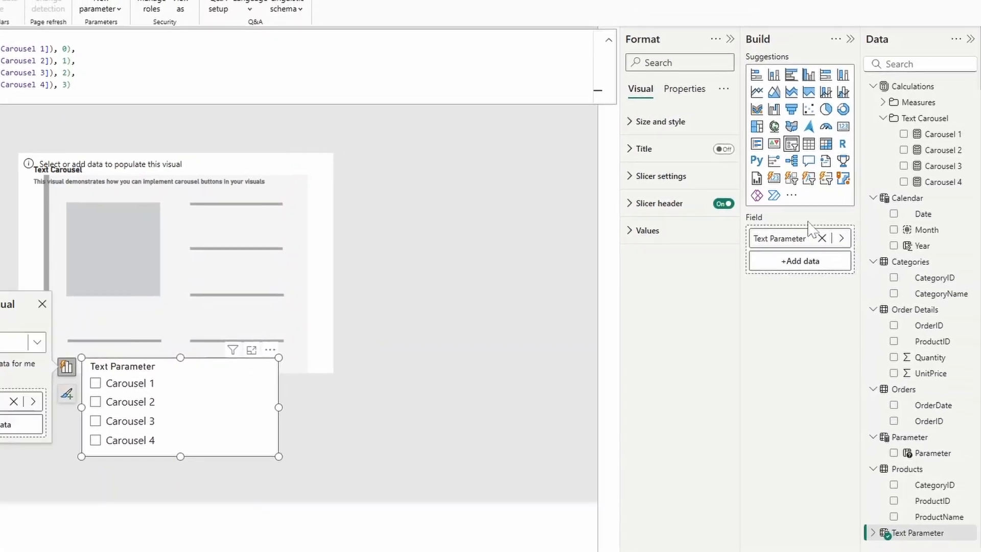
Convert the Text Parameter slicer to a button slicer and paste a synced copy of the chart page's dot slicer beside the text card
click(794, 182)
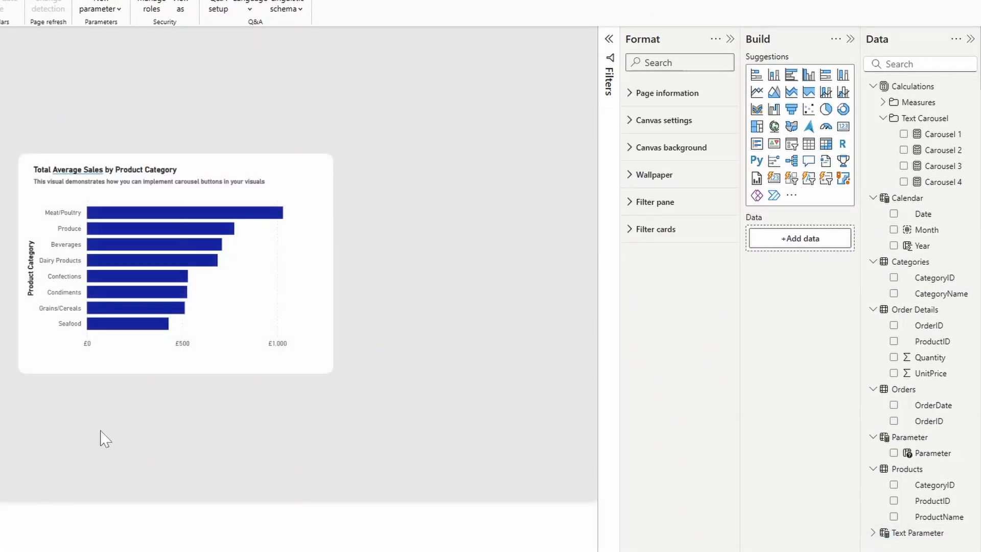
click(176, 360)
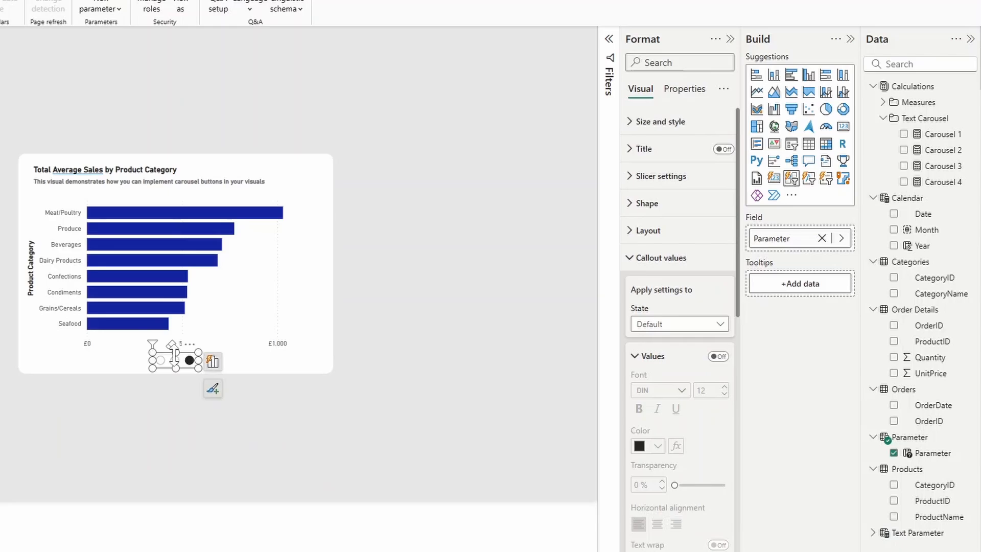
key(ctrl+v)
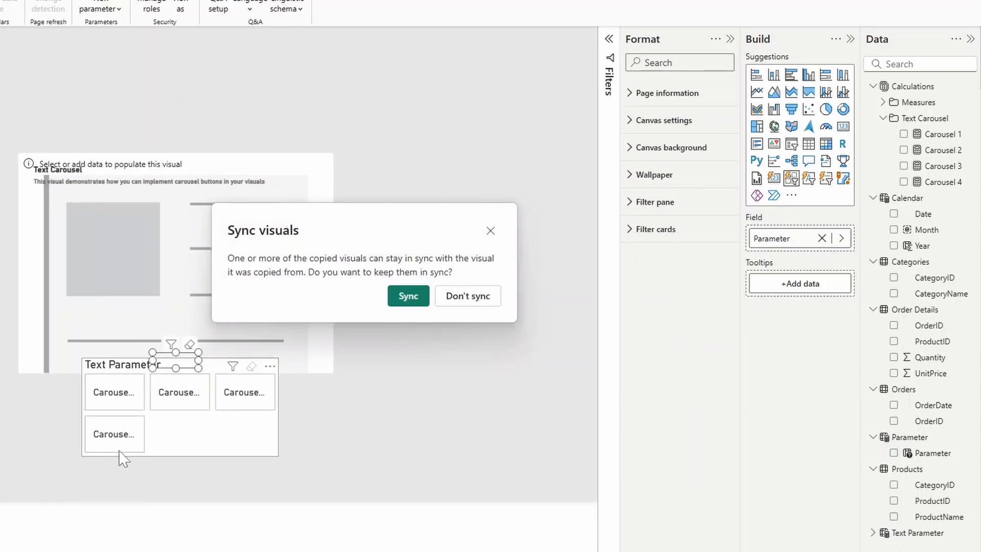
click(404, 294)
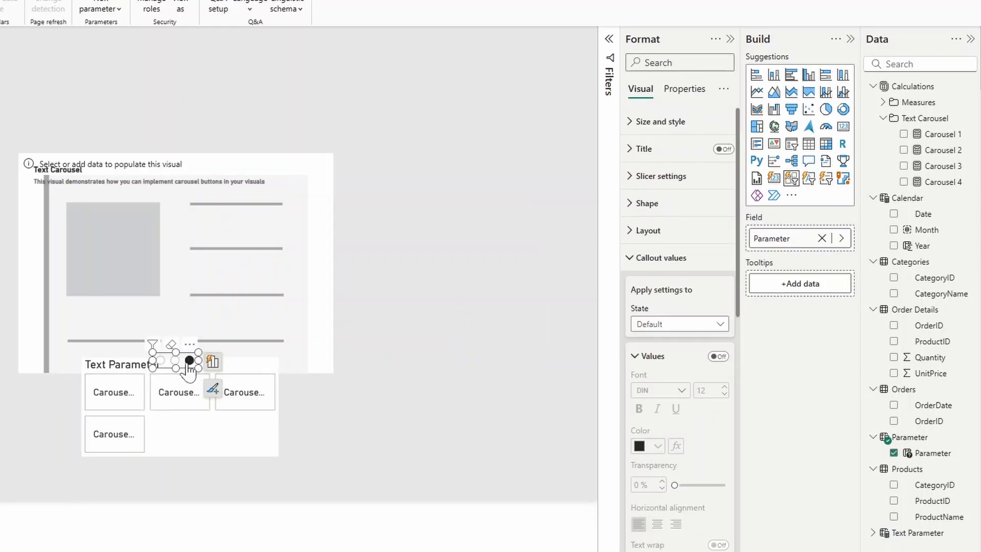
drag(187, 372, 372, 410)
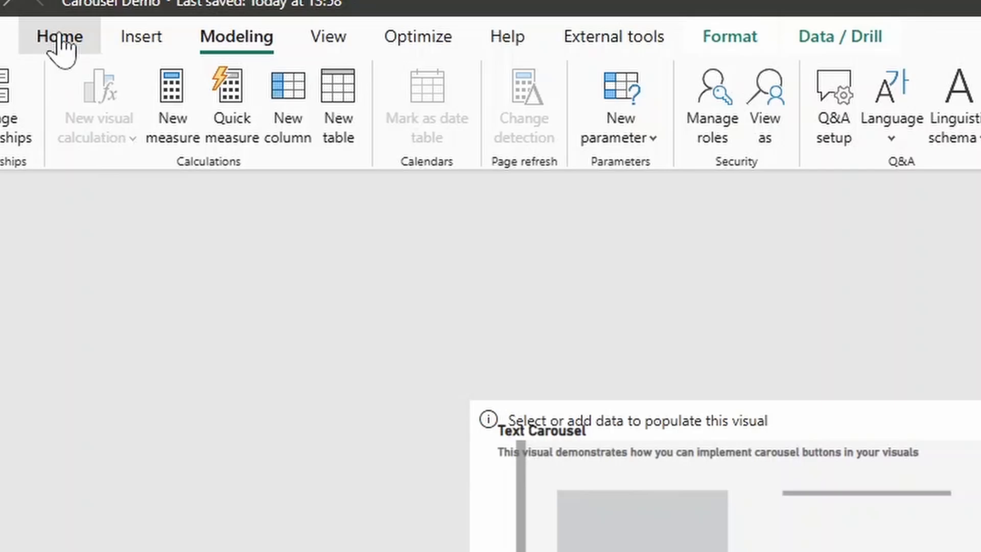
Apply the three-dot slicer's formatting to the Text Parameter slicer with Format Painter
click(59, 42)
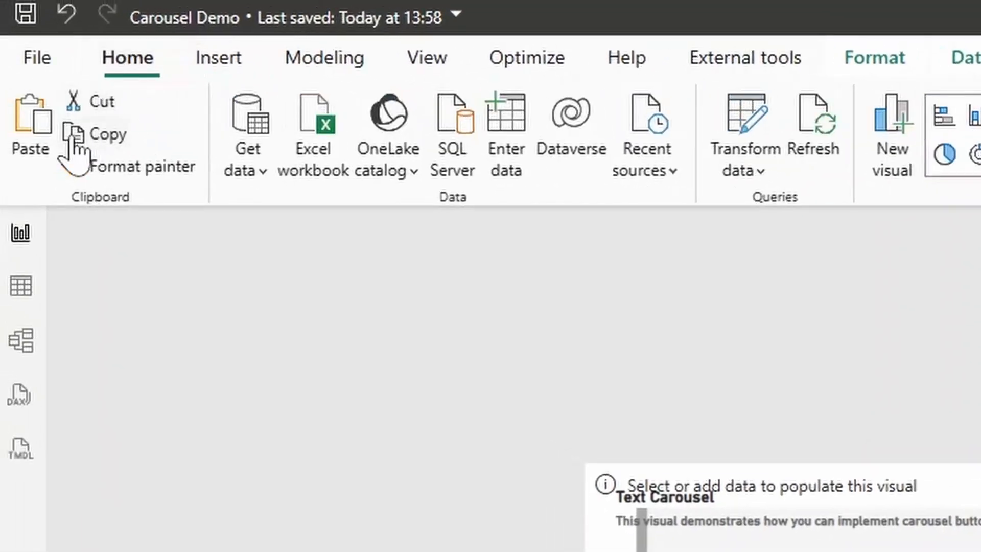
click(141, 179)
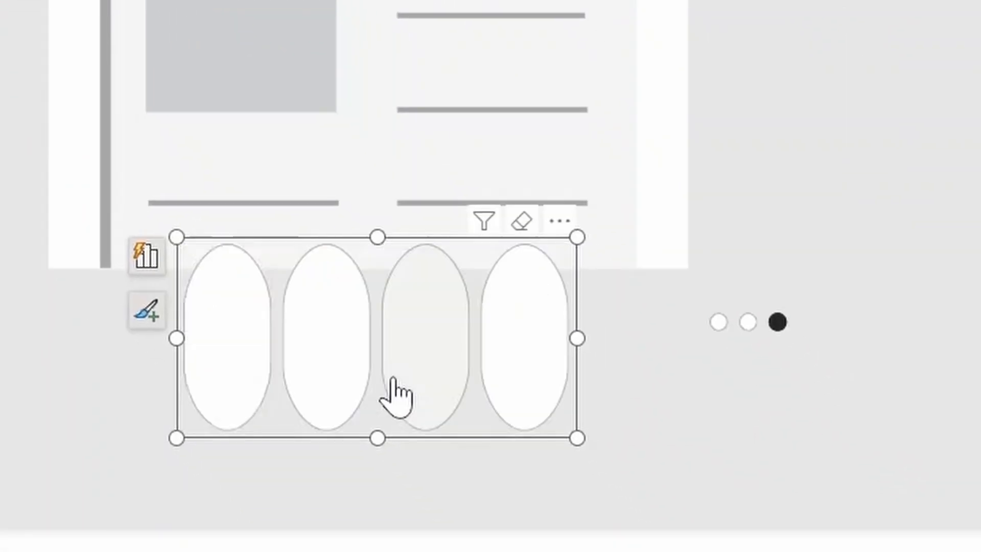
click(387, 393)
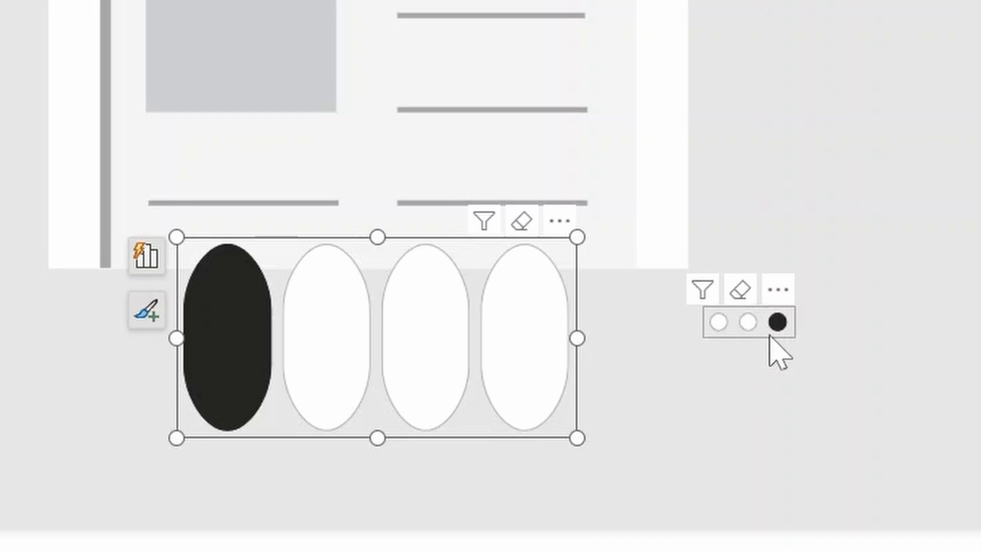
Shrink the Text Parameter slicer until its four buttons are small round dots
drag(576, 437, 331, 331)
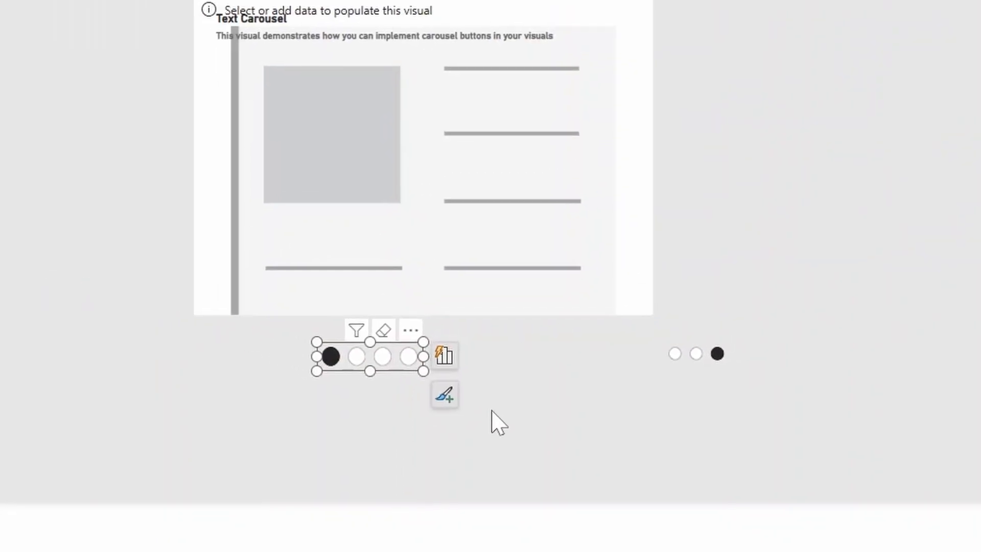
scroll(492, 412, up, 5)
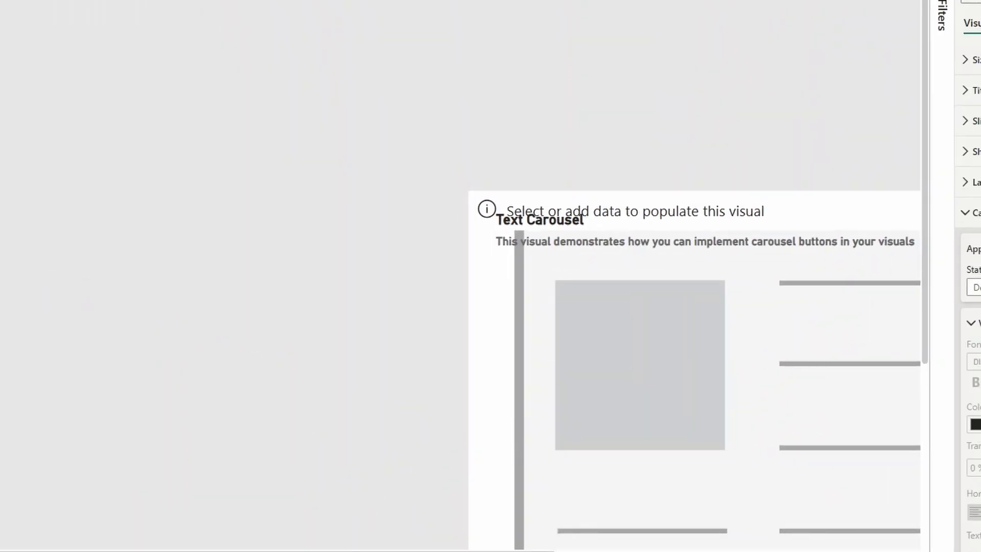
drag(337, 551, 546, 550)
scroll(525, 392, down, 5)
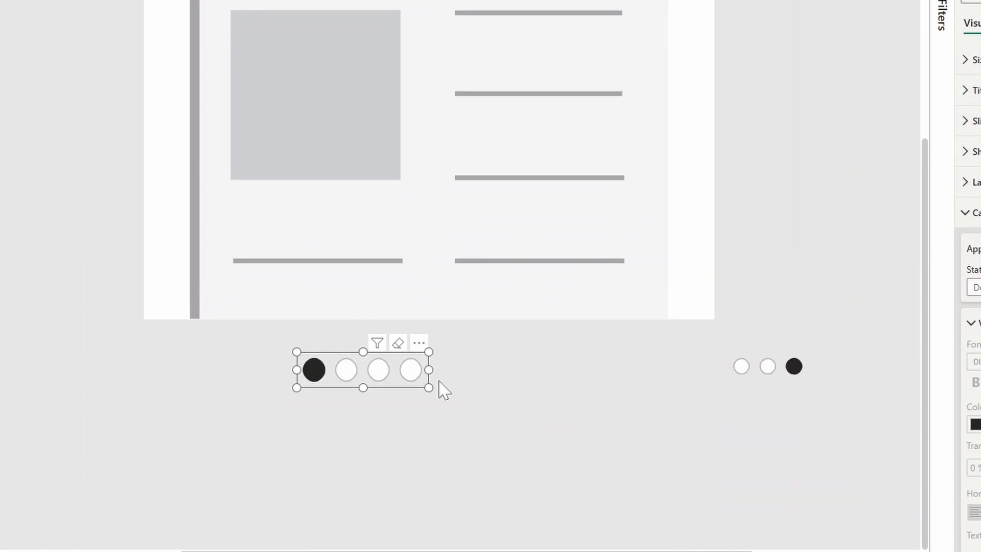
drag(428, 387, 395, 378)
Delete the pasted three-dot slicer and move the four-dot slicer to the lower centre of the Text Carousel card
click(780, 371)
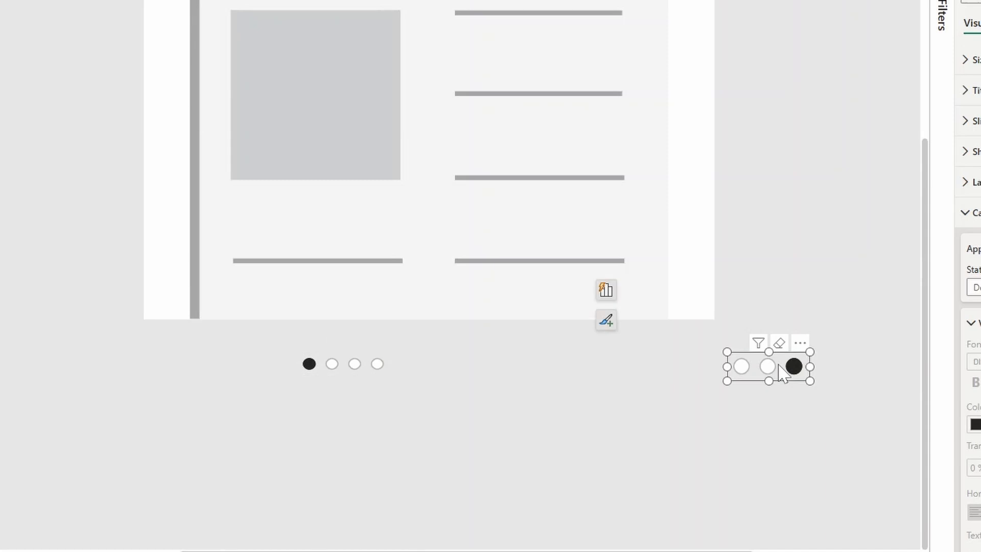
key(Delete)
drag(370, 358, 448, 292)
scroll(488, 348, down, 5)
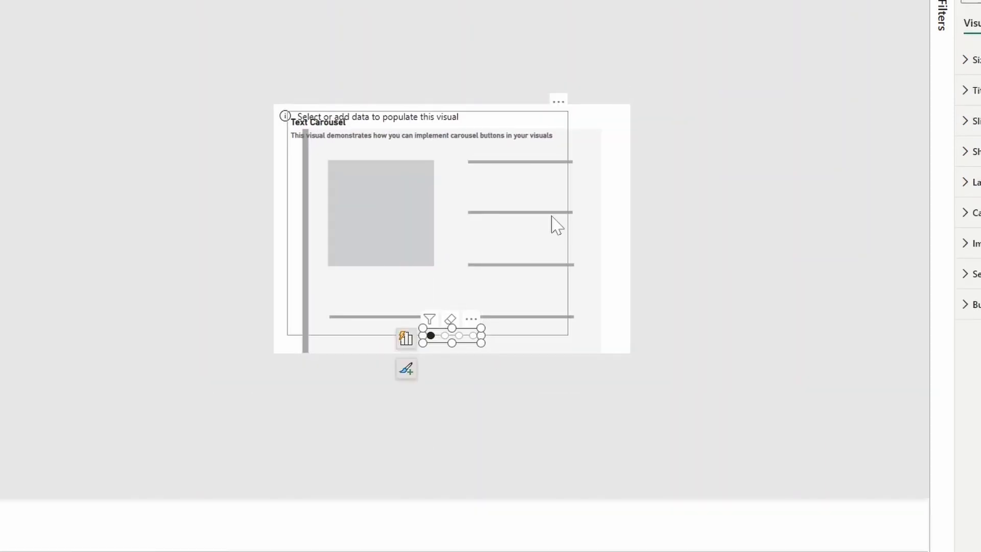
Add the Text Parameter field to the empty card visual behind the Text Carousel heading
click(598, 183)
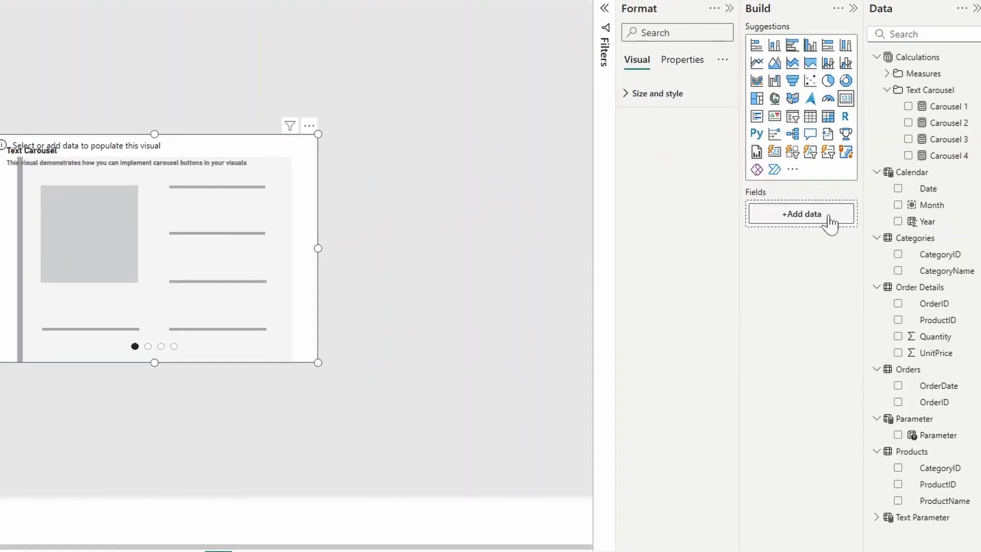
click(886, 90)
click(877, 452)
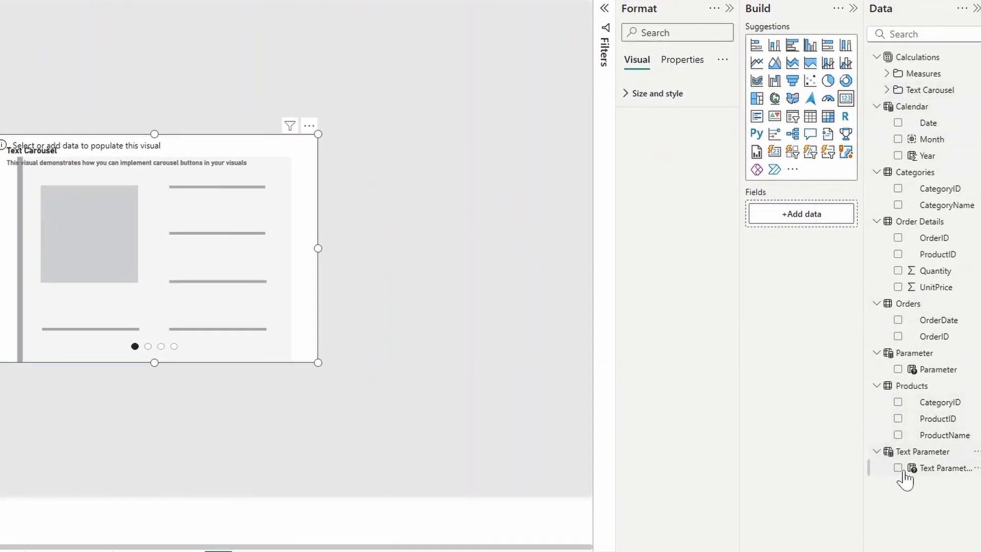
drag(934, 468, 794, 222)
click(146, 378)
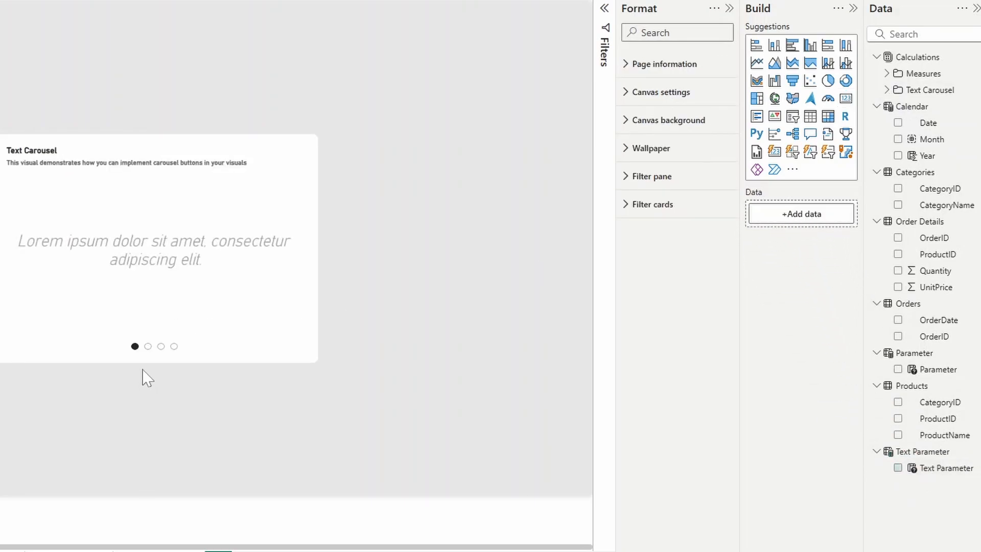
Cycle the Text Carousel card through its second, third and fourth texts with the dot buttons
click(148, 347)
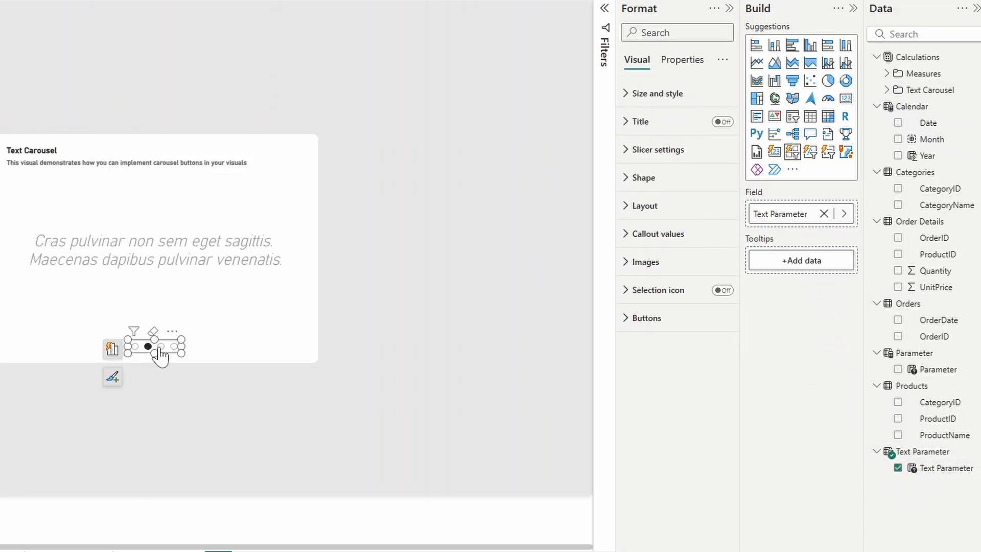
click(160, 347)
click(174, 346)
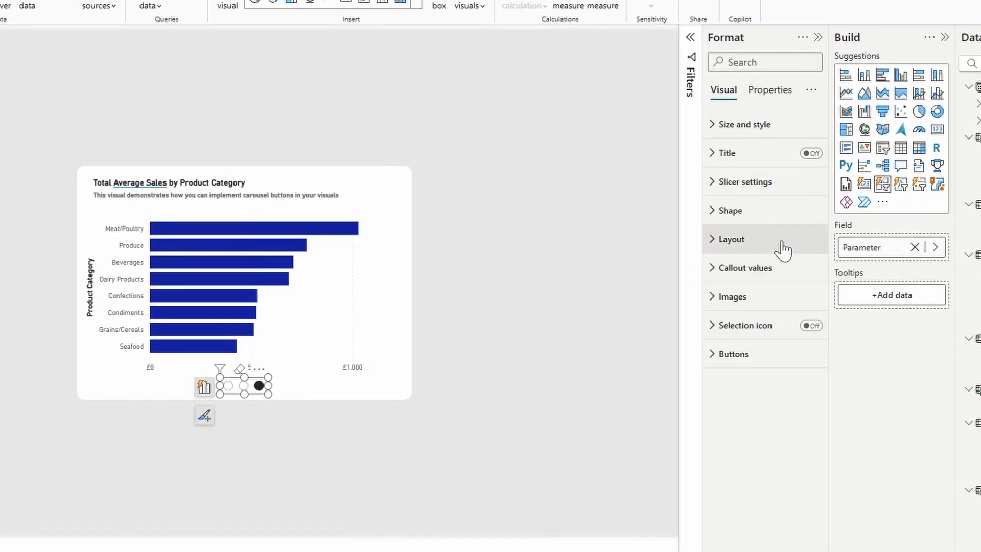
Set the chart's three-dot slicer to 0 px rounded corners and widen it until its buttons become rectangles
click(780, 221)
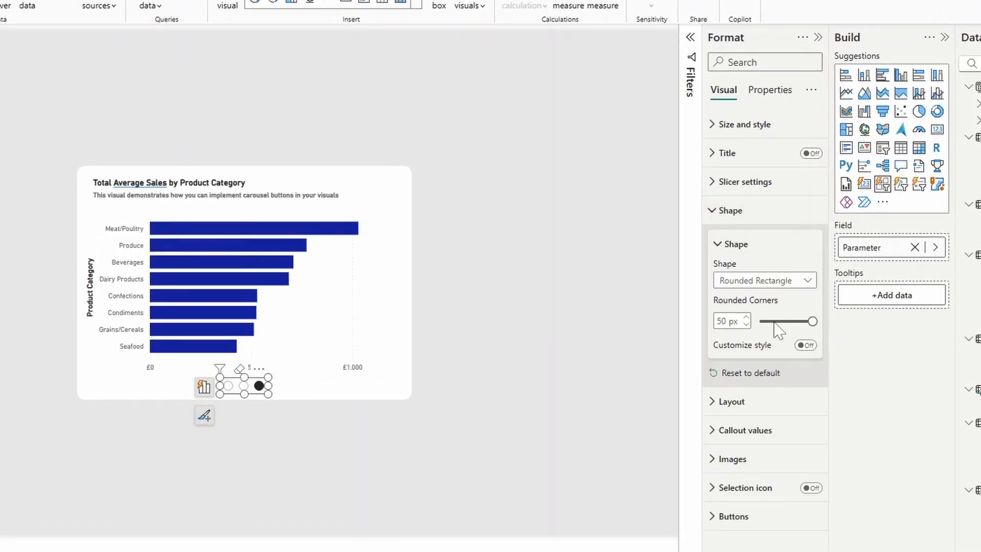
drag(775, 323, 758, 322)
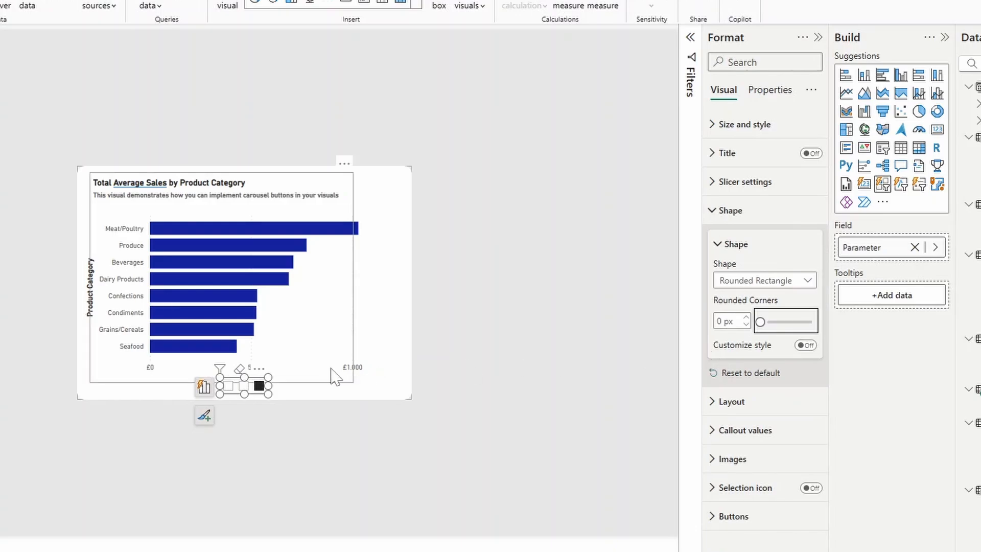
drag(219, 386, 166, 386)
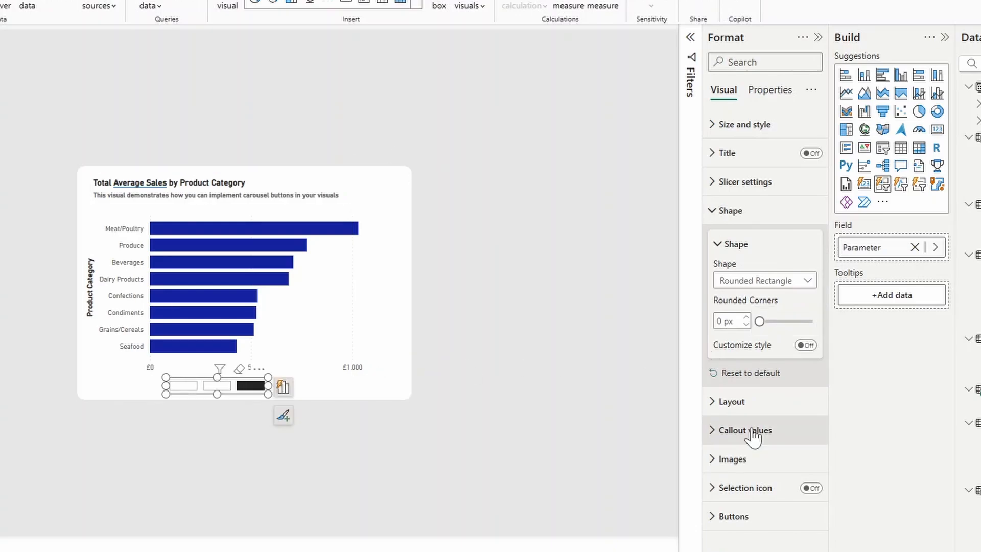
Set the slicer's default button border width to 5 px and flatten the slicer into thin bars centred below the chart
click(735, 516)
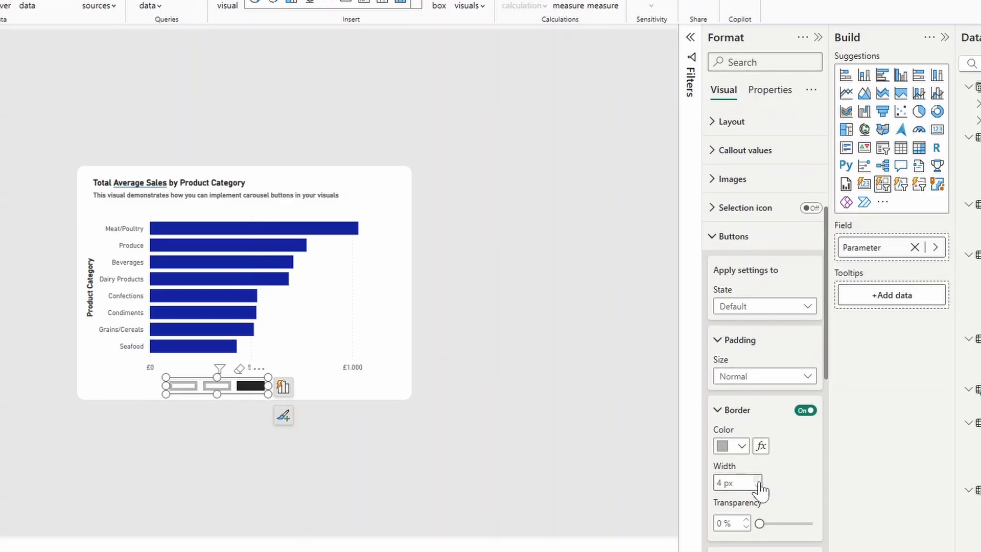
ctrl+scroll(399, 462, up, 6)
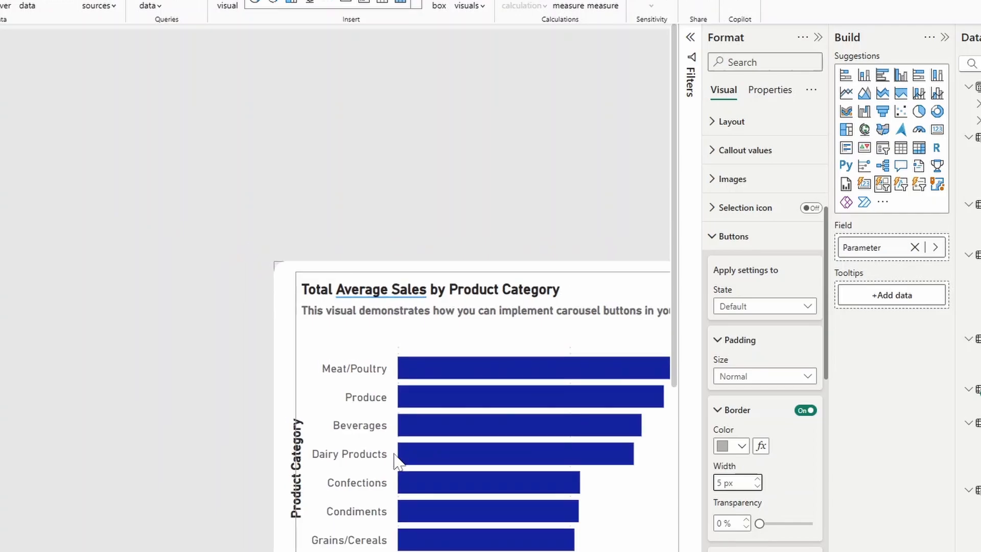
scroll(399, 463, up, 2)
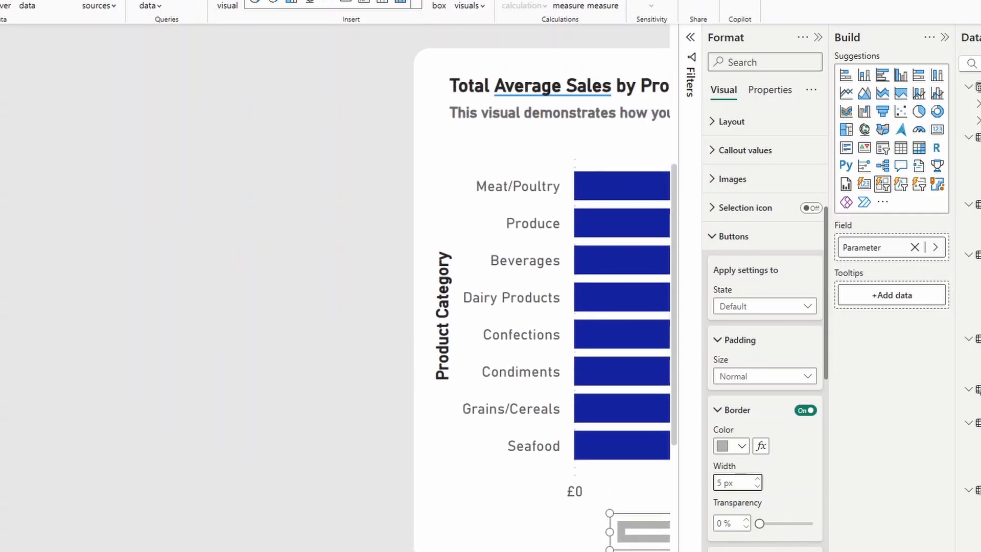
scroll(169, 332, right, 5)
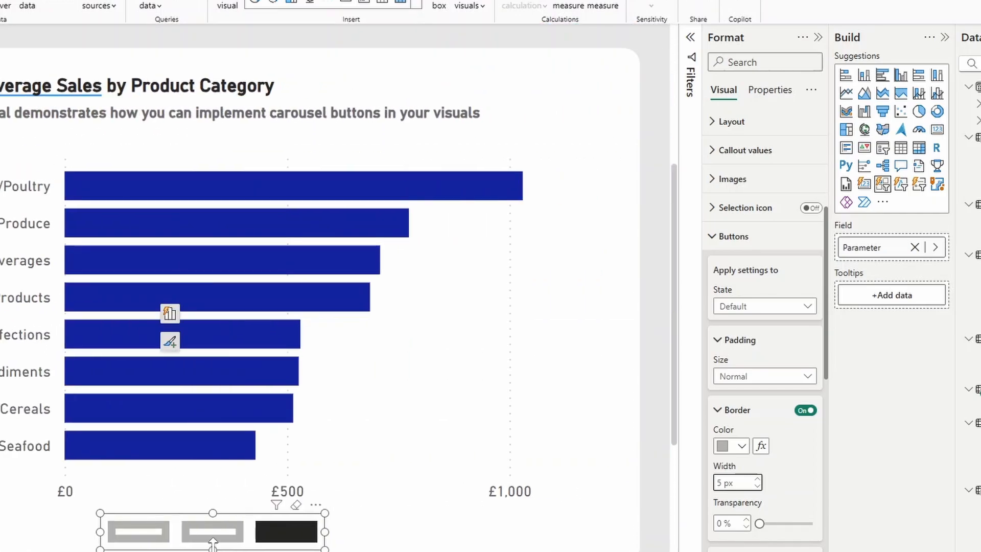
drag(223, 545, 303, 541)
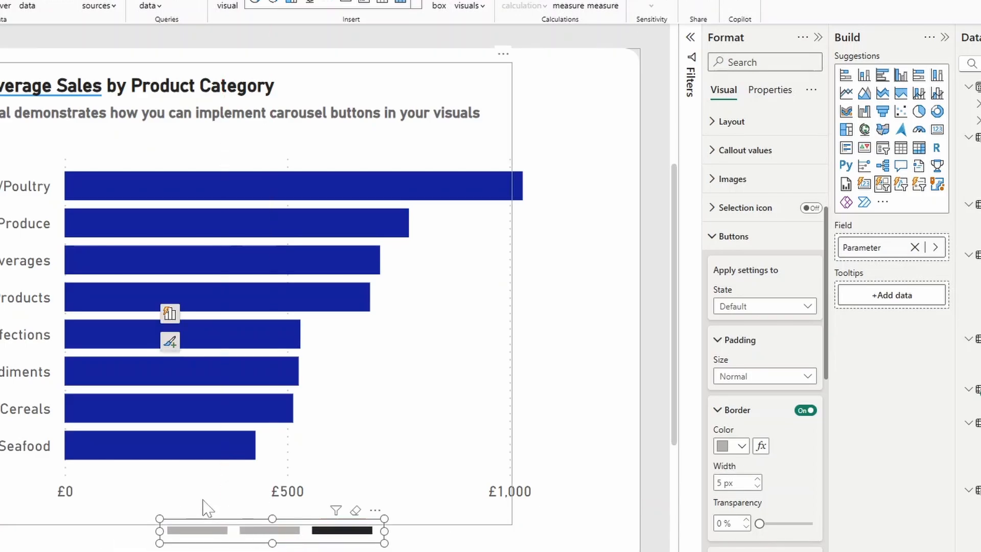
Test the bar buttons by switching the chart between its three measures, ending on Average Sales
scroll(125, 452, down, 2)
scroll(32, 416, down, 2)
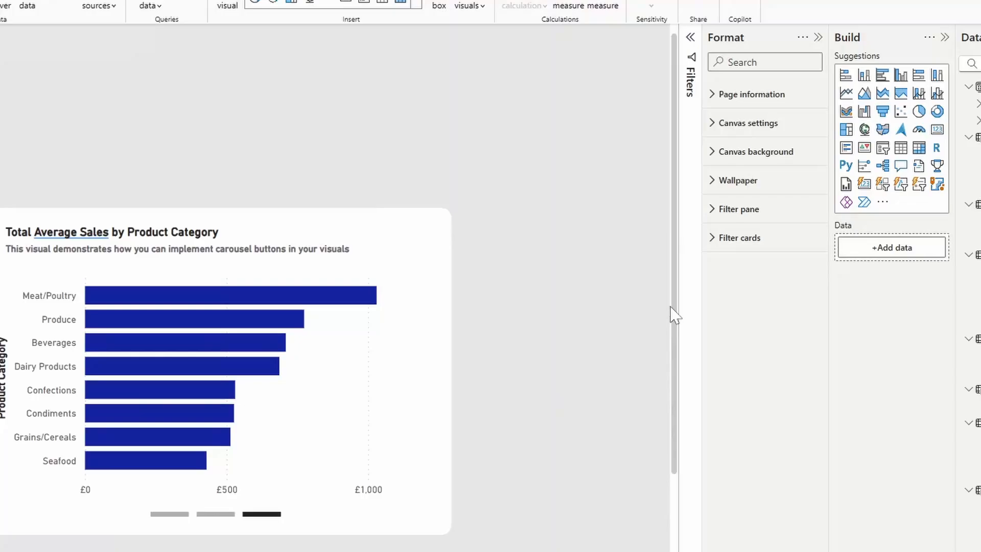
drag(675, 316, 675, 328)
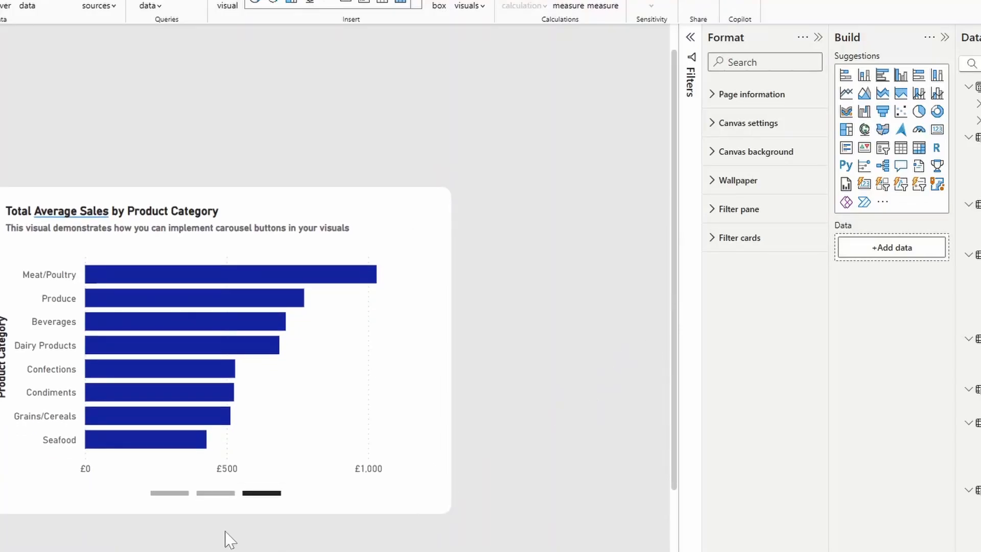
click(217, 494)
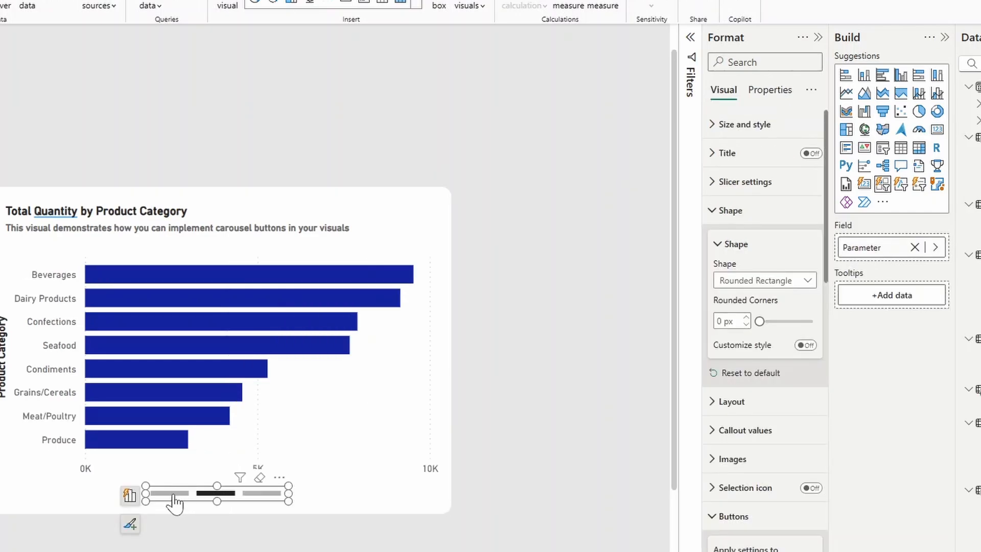
click(184, 494)
click(210, 494)
click(263, 493)
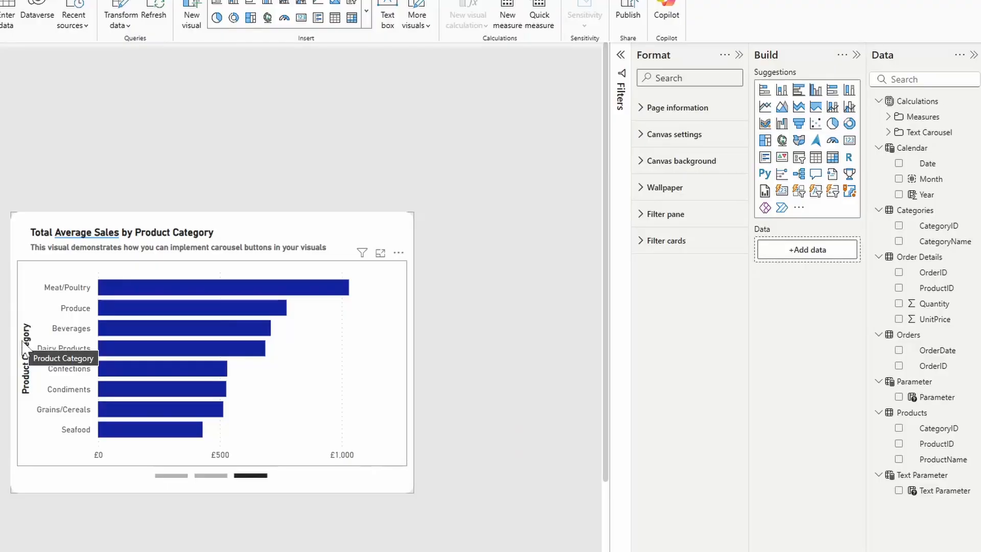
Start a new fields parameter and add Year from Calendar and CategoryName from Categories to it
click(25, 349)
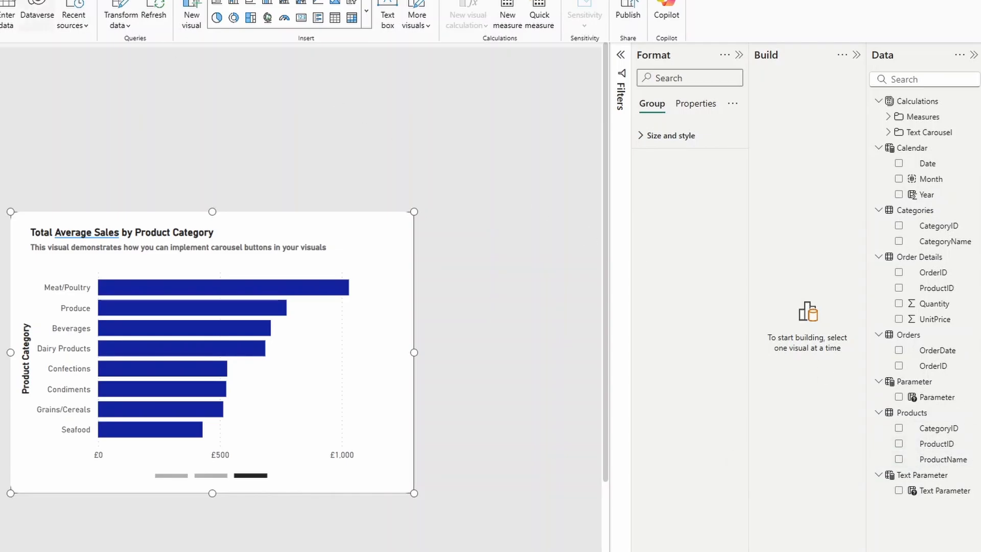
click(0, 0)
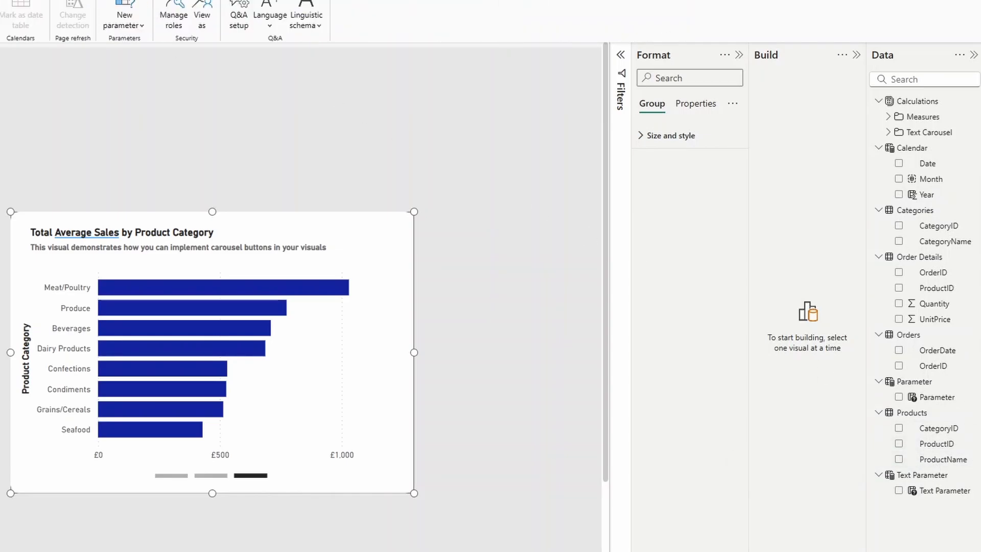
click(134, 28)
click(146, 66)
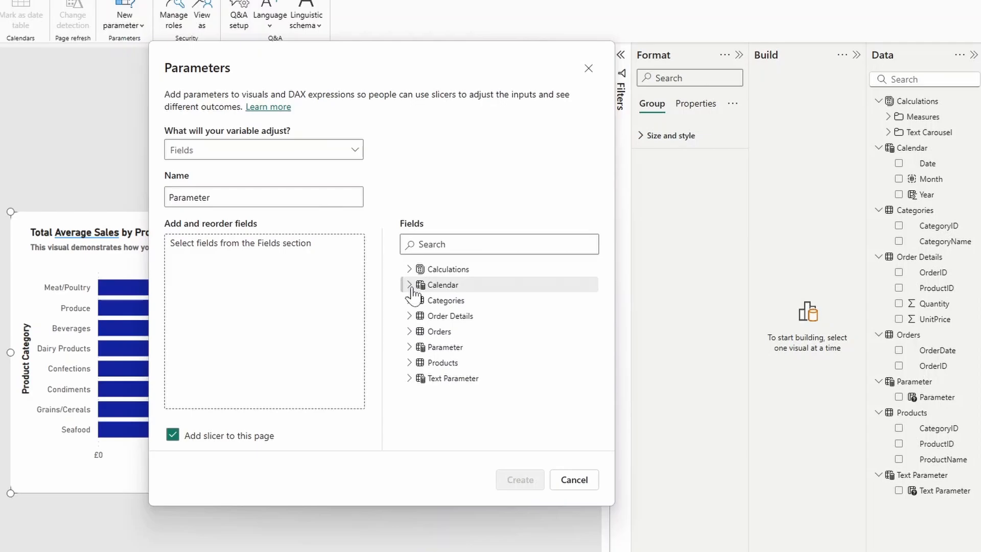
click(409, 285)
drag(442, 324, 336, 317)
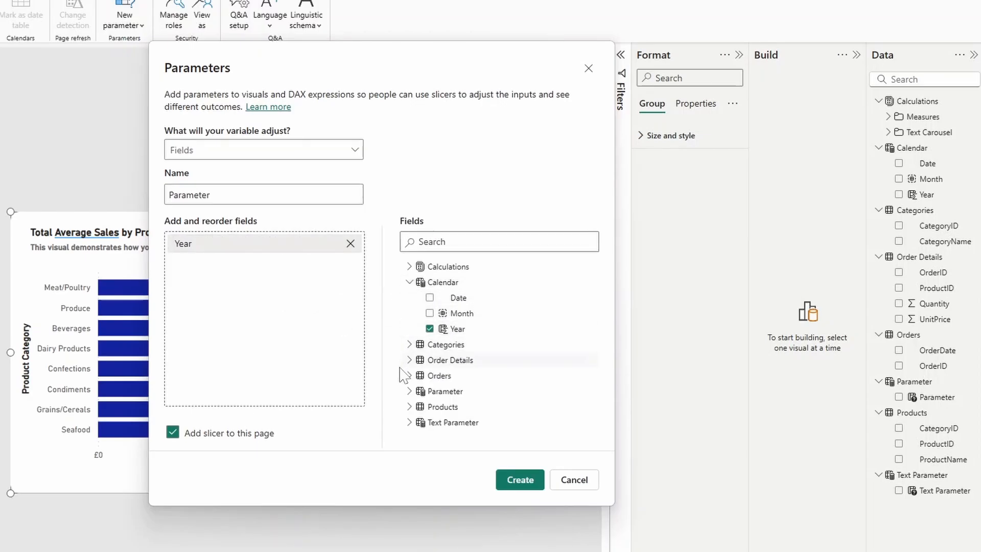
click(409, 344)
drag(434, 377, 321, 347)
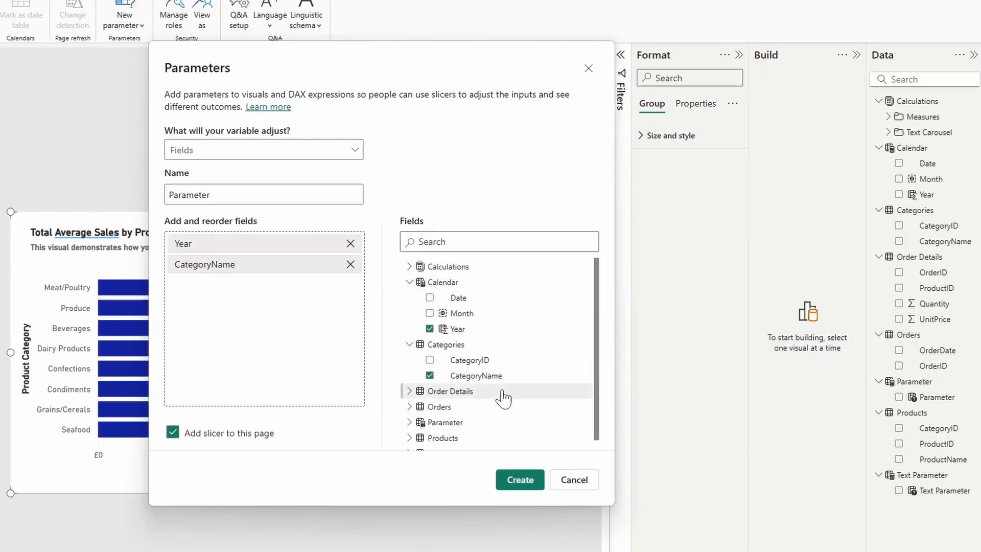
Add ProductName from Products, name the parameter Category Parameter and create it with a slicer on the page
click(409, 437)
scroll(438, 424, down, 1)
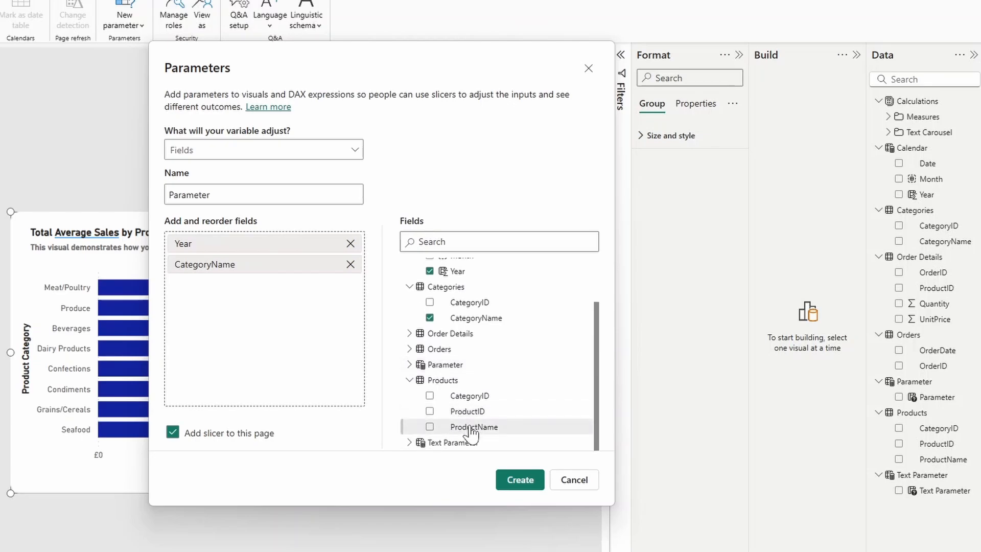
drag(470, 433, 302, 346)
click(168, 195)
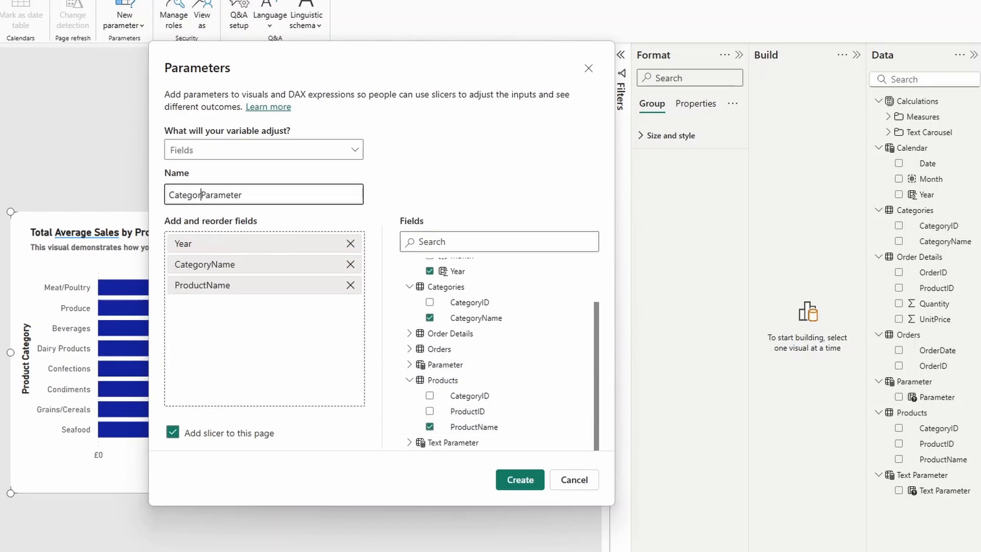
click(520, 479)
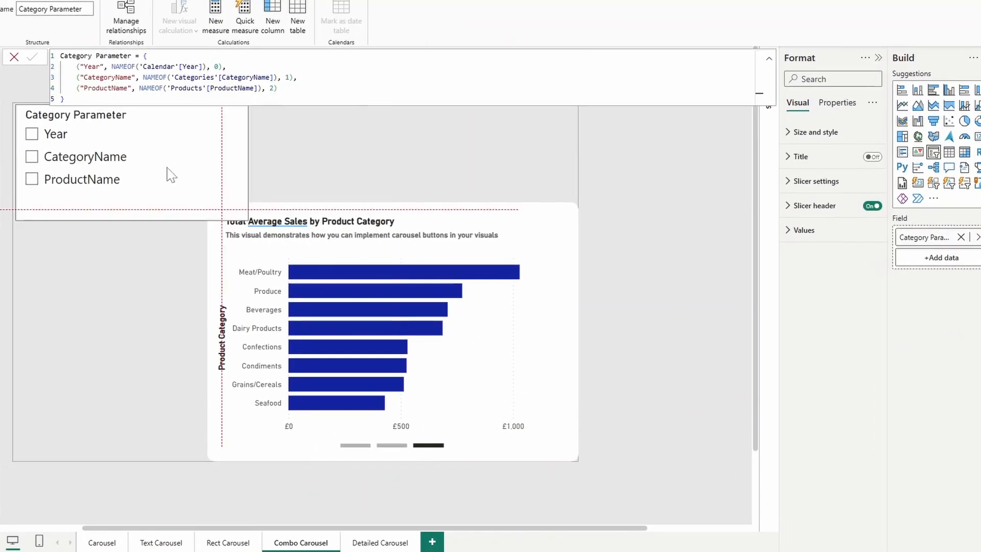
Move the new slicer beside the chart and relabel the CategoryName entry in the parameter formula as Product Category
drag(78, 183, 362, 485)
drag(423, 474, 184, 302)
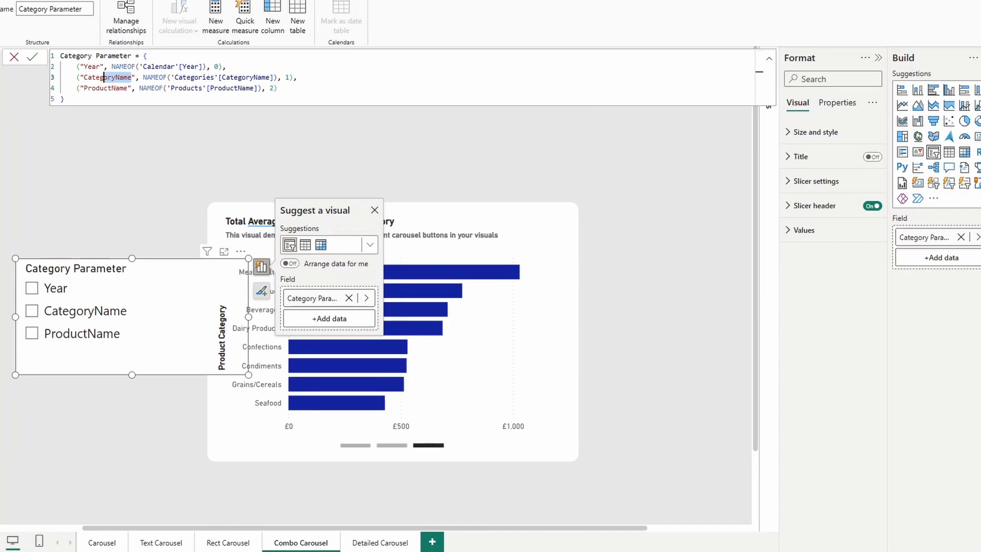
text(duct )
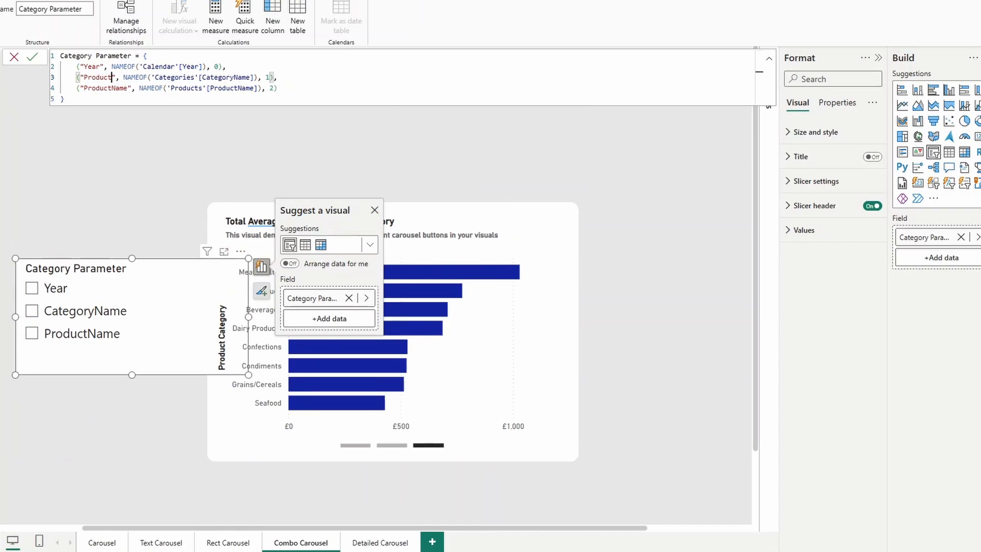
text(Category)
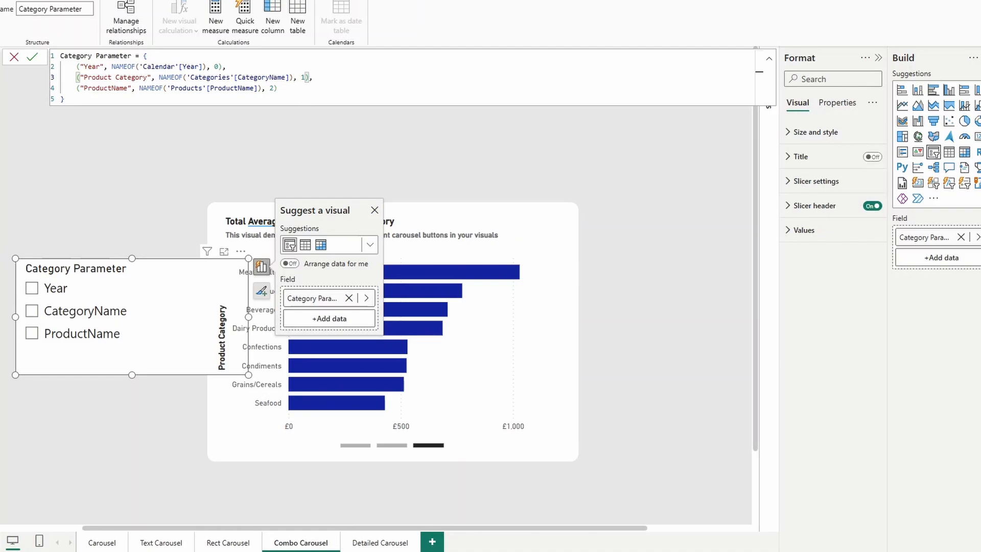
Relabel the ProductName entry in the Category Parameter formula as Product and commit the formula
click(127, 87)
key(BackSpace)
key(BackSpace)
key(BackSpace)
key(BackSpace)
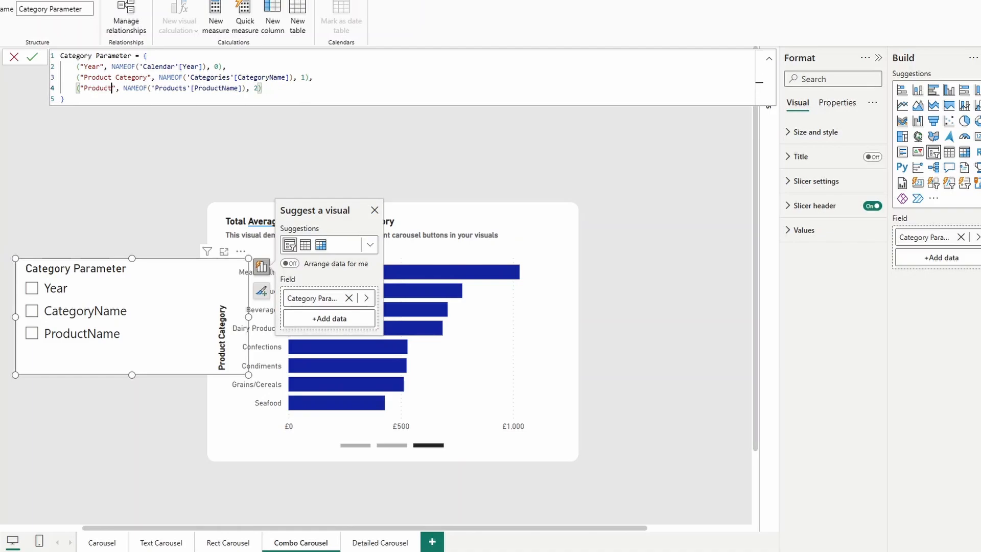
key(Return)
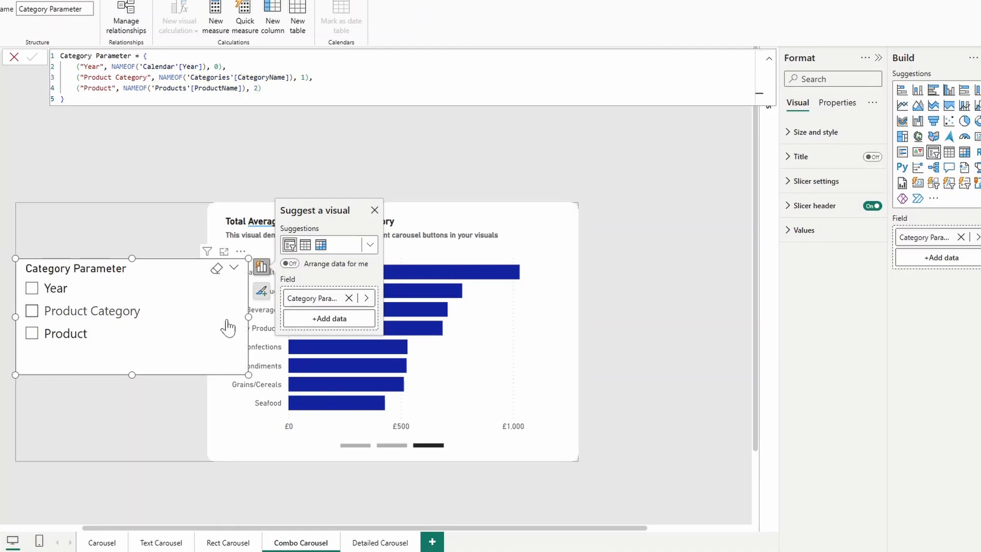
Narrow the Category Parameter slicer to fit beside the chart and convert it to a button slicer
drag(241, 318, 182, 317)
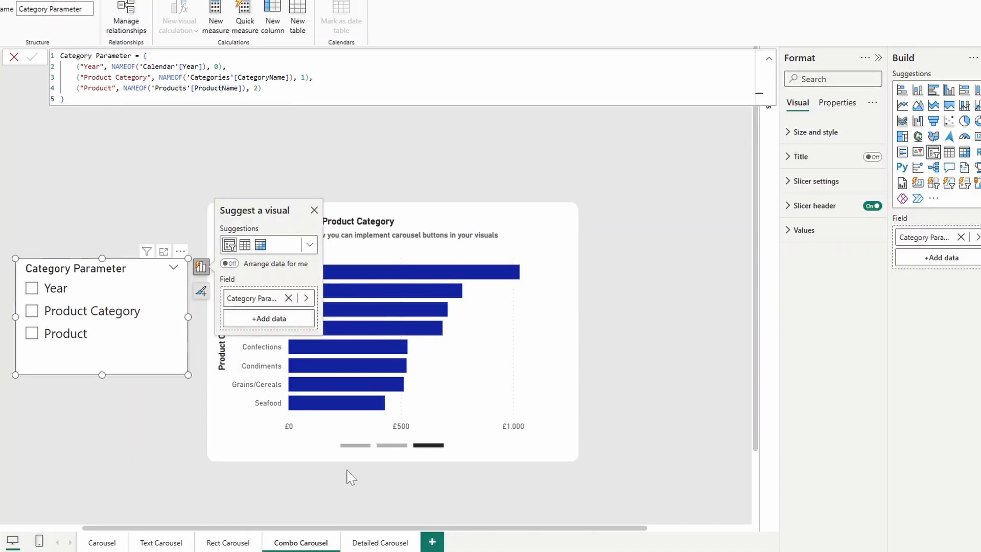
click(933, 184)
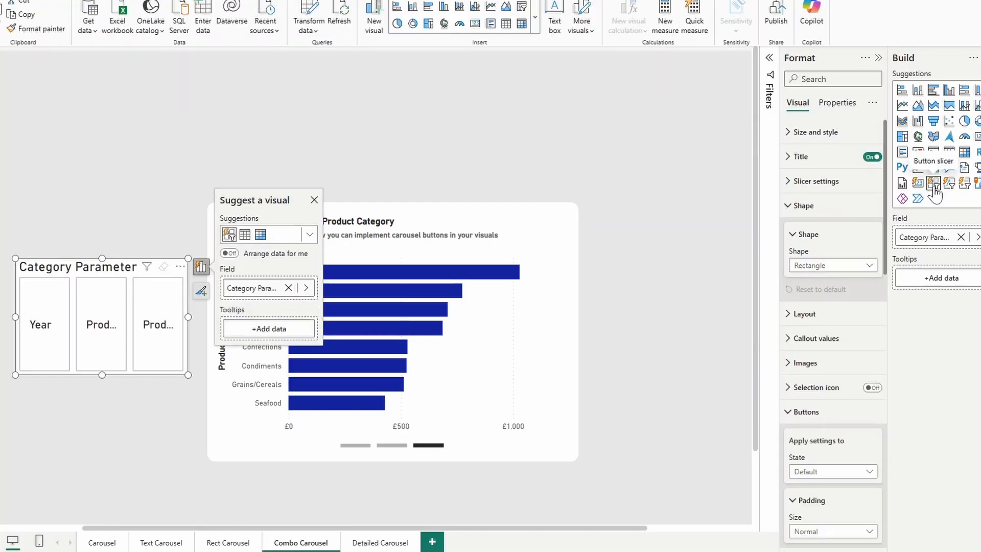
key(Escape)
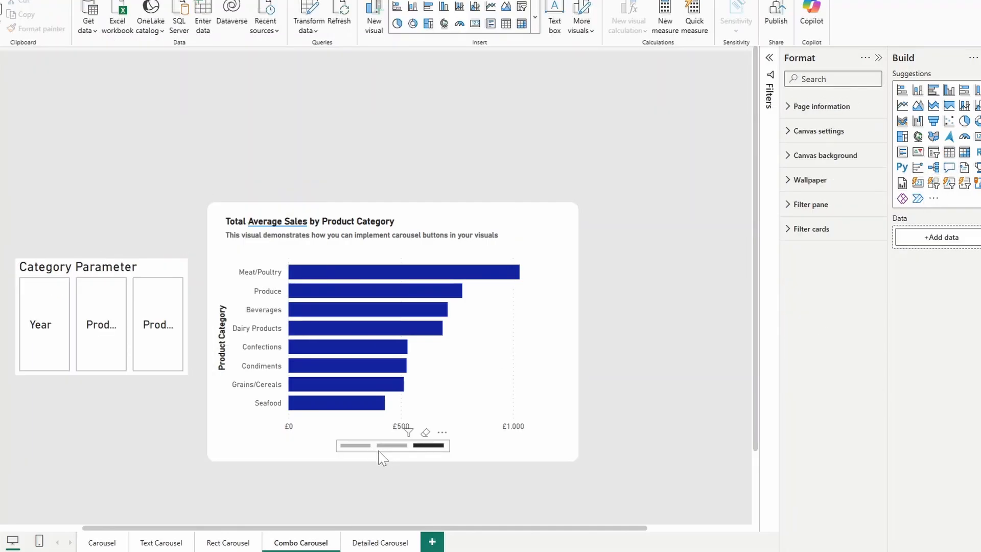
Copy the bar-style measure slicer's formatting onto the Category Parameter slicer with Format Painter
click(379, 450)
click(32, 29)
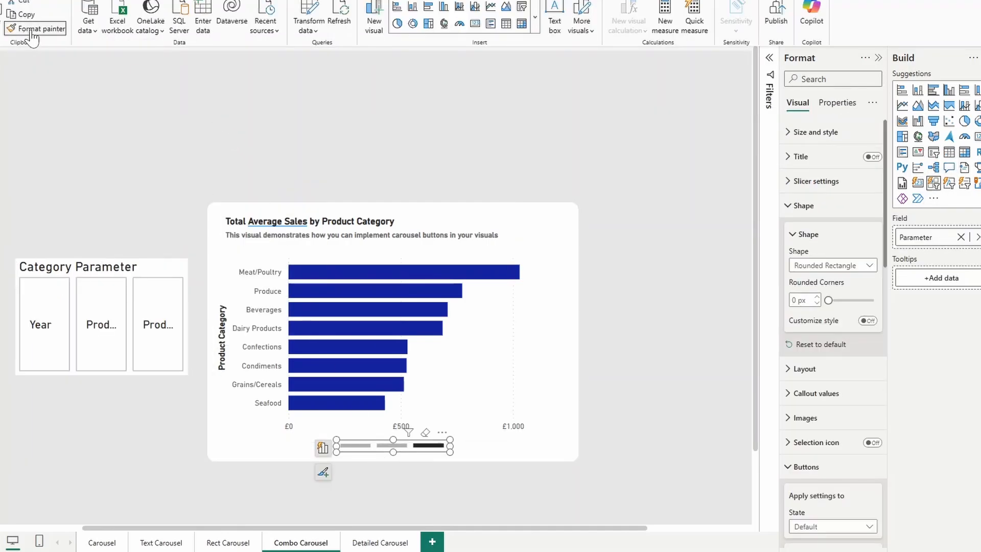
click(135, 264)
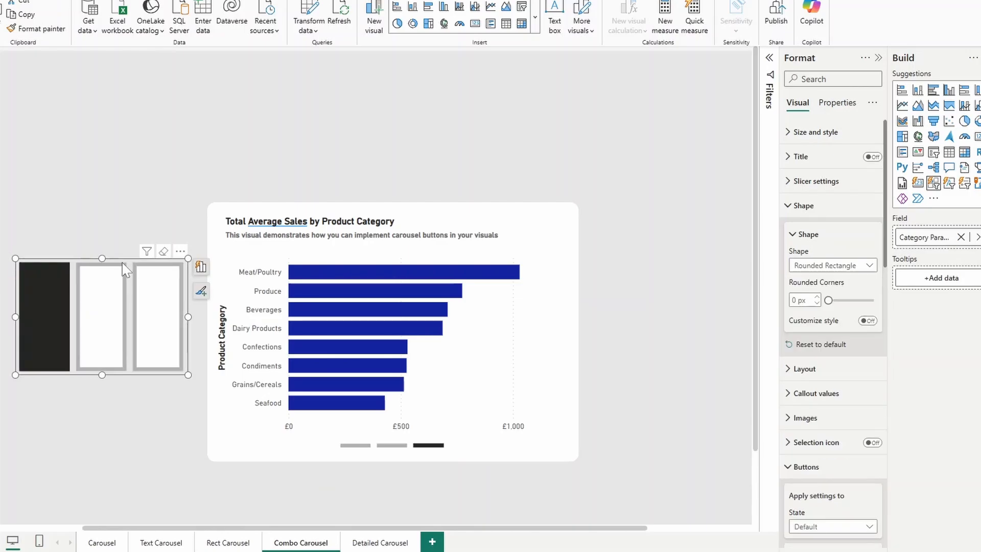
Reduce the Category Parameter slicer's height to a low row of buttons and collapse its Shape and Buttons settings
drag(103, 260, 102, 350)
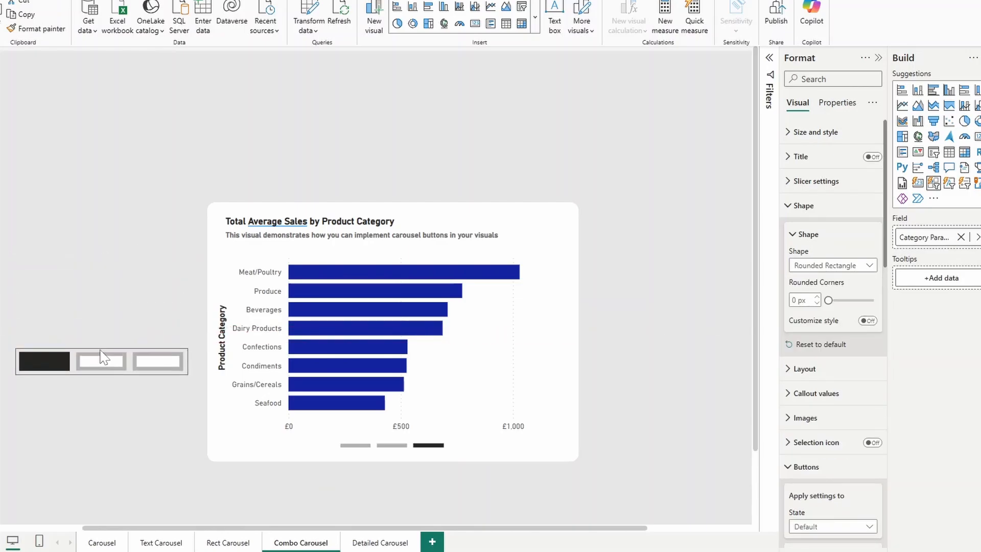
click(787, 206)
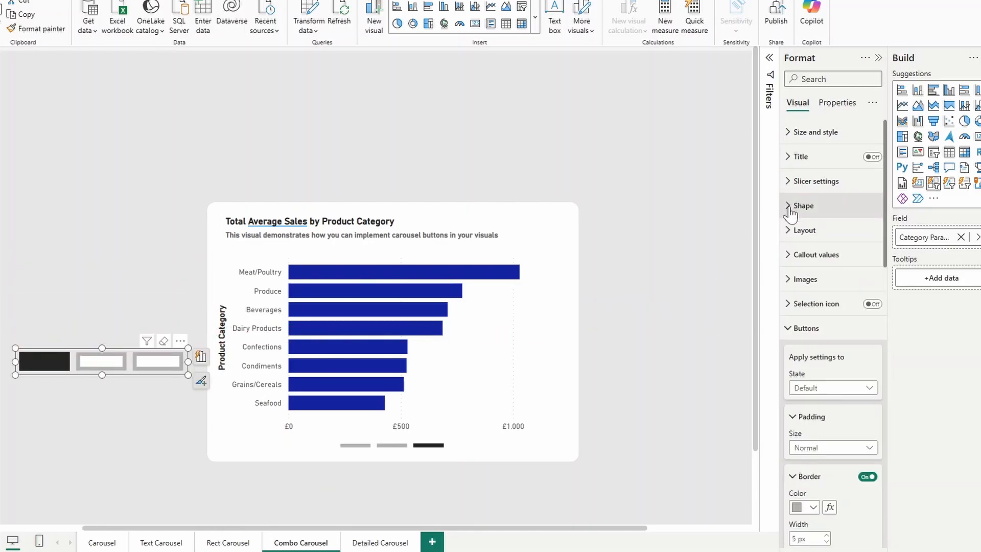
click(789, 330)
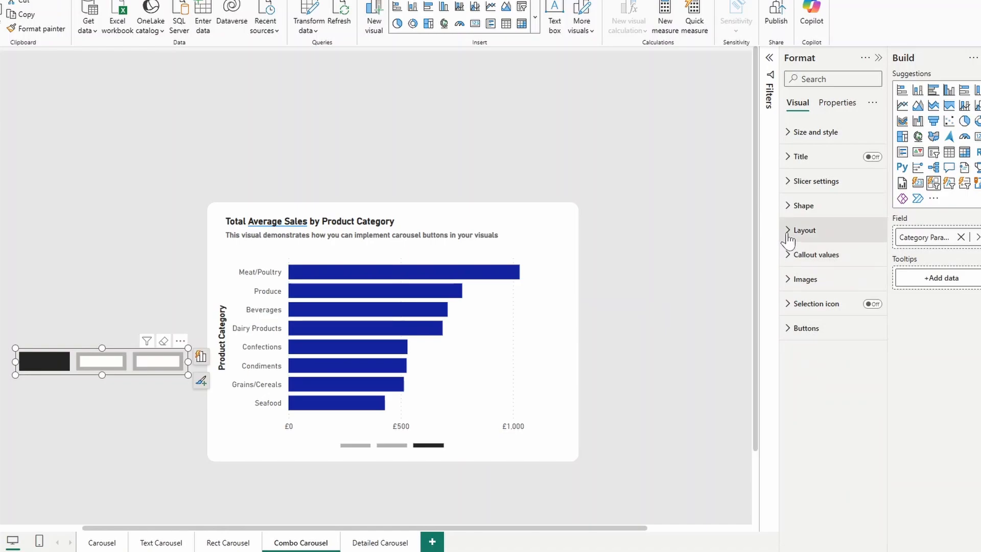
Arrange the Category Parameter slicer as a single column, make it taller, and place it as a thin vertical strip along the chart's left edge
click(796, 232)
click(817, 290)
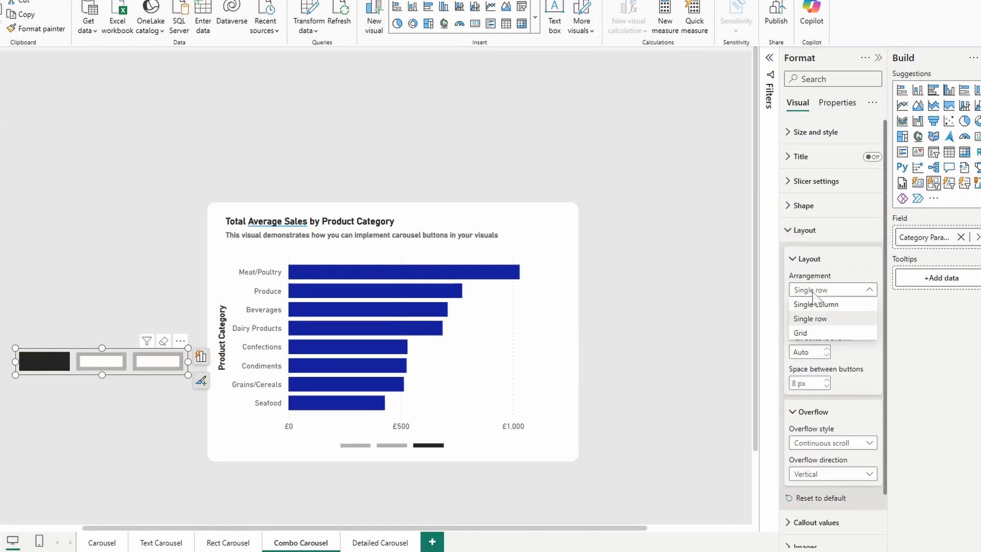
click(816, 304)
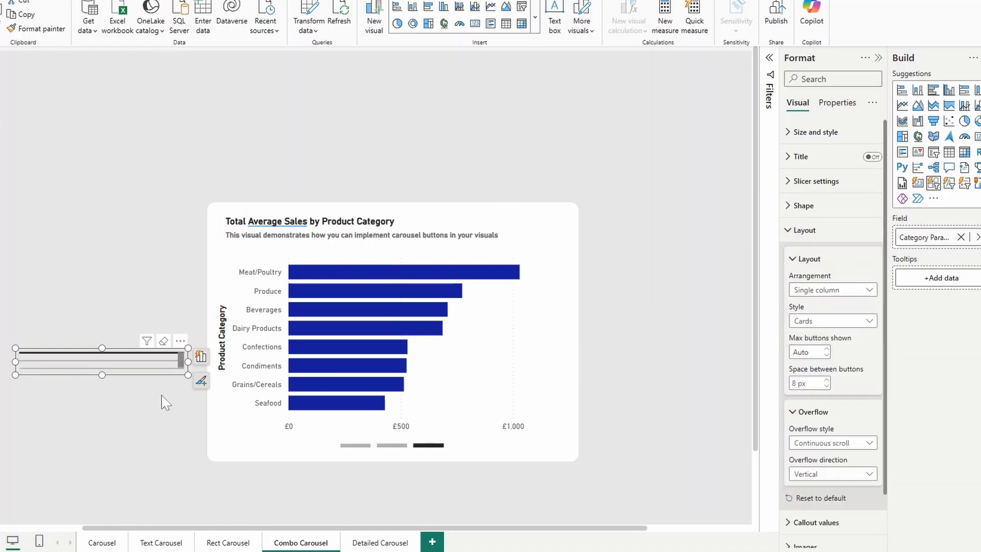
drag(103, 375, 104, 446)
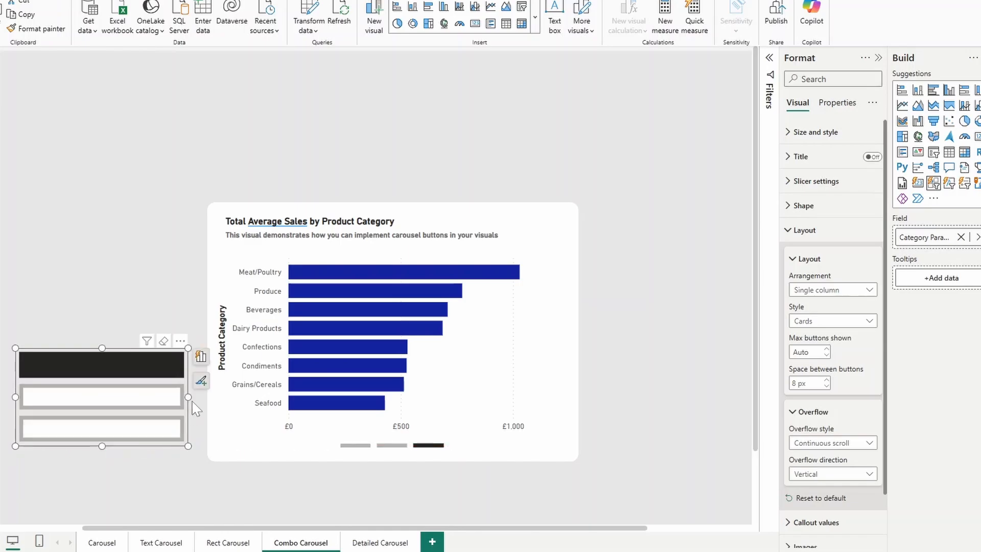
drag(188, 394, 225, 349)
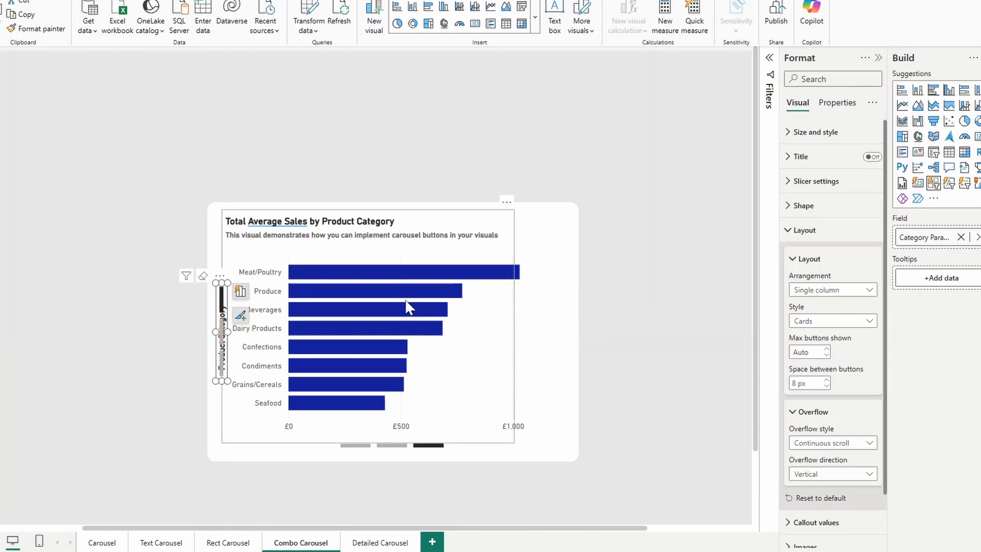
Narrow the bar chart from its left side to clear the vertical slicer and turn off the Y-axis title
click(433, 347)
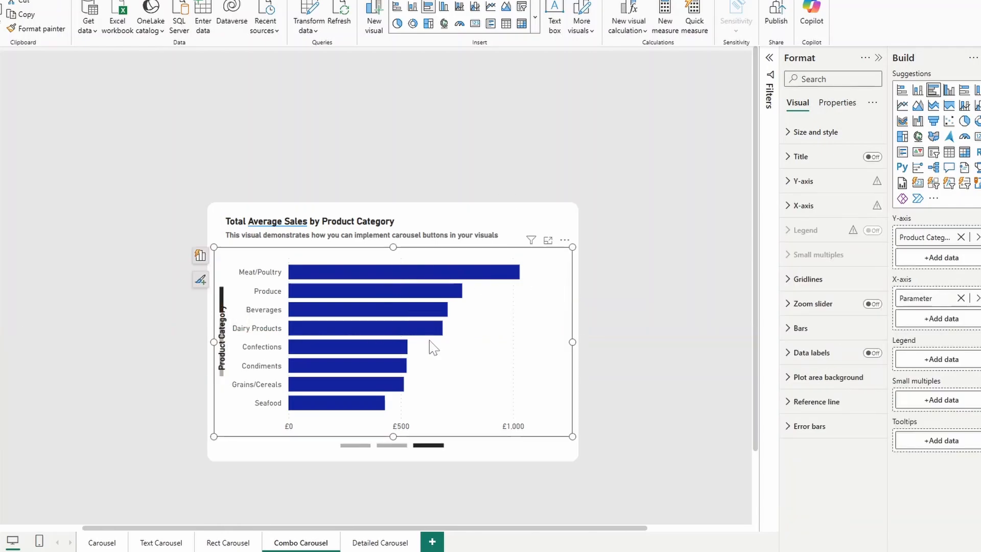
drag(208, 341, 231, 349)
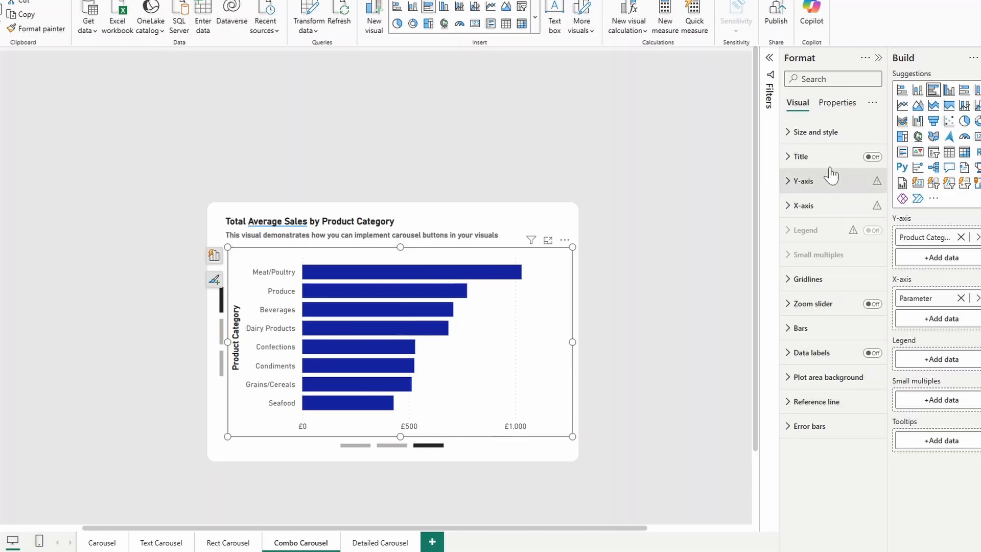
click(797, 184)
click(867, 391)
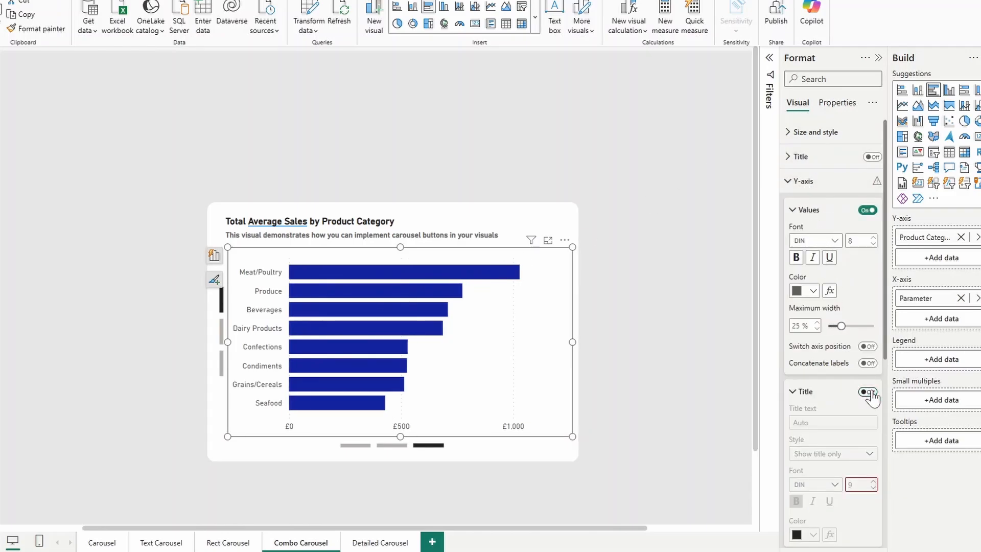
Replace "Product Category" in the text box title with a dynamic value based on category parameter
click(174, 221)
click(385, 221)
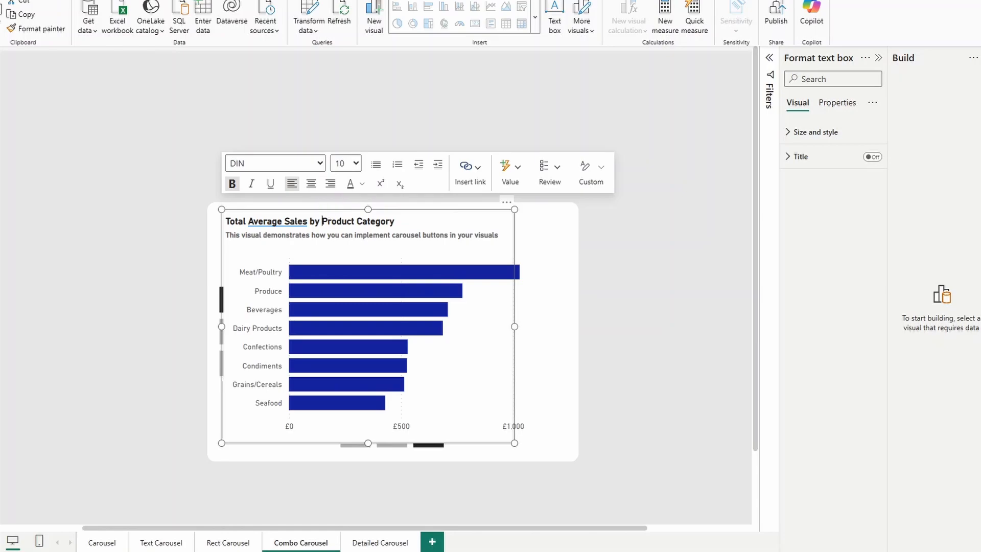
click(508, 176)
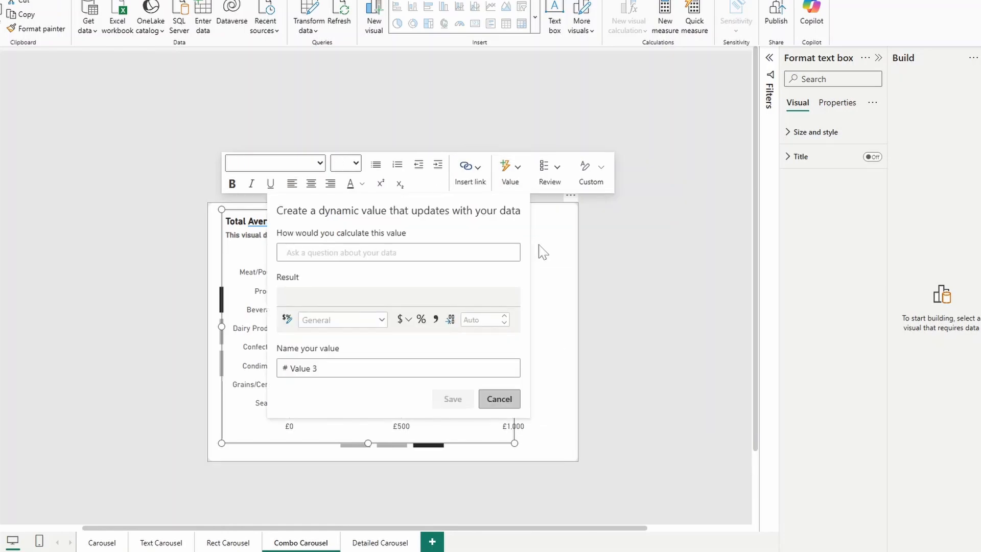
text(category)
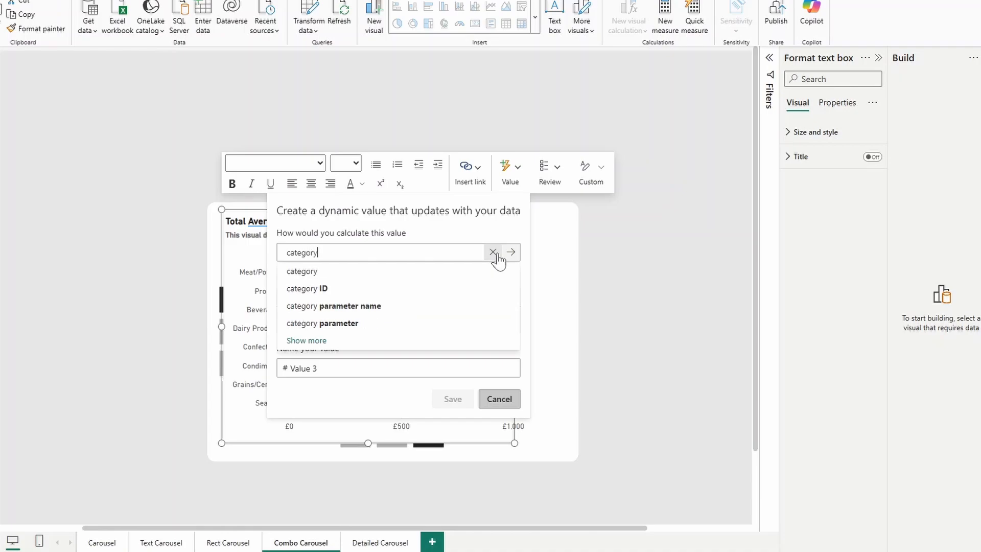
click(406, 322)
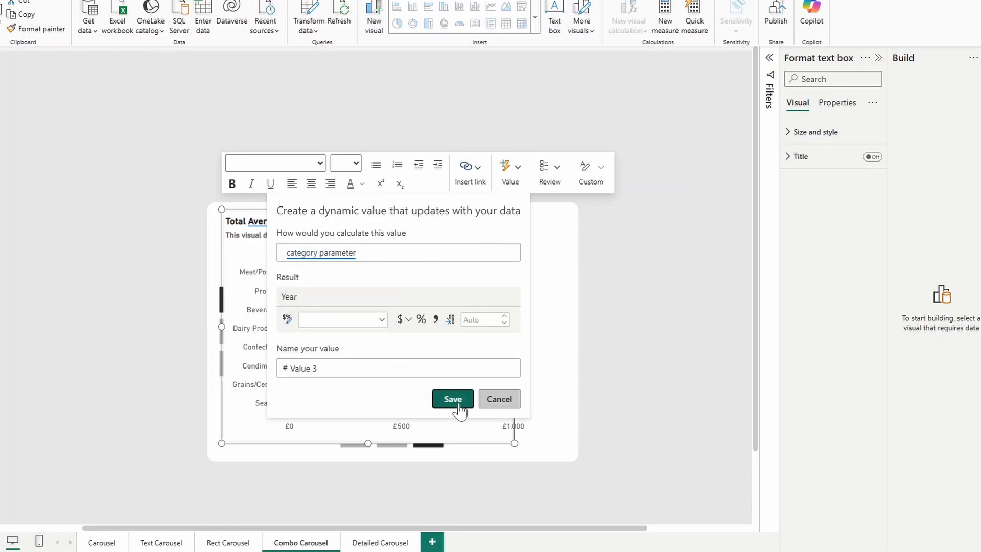
click(453, 398)
key(shift+End)
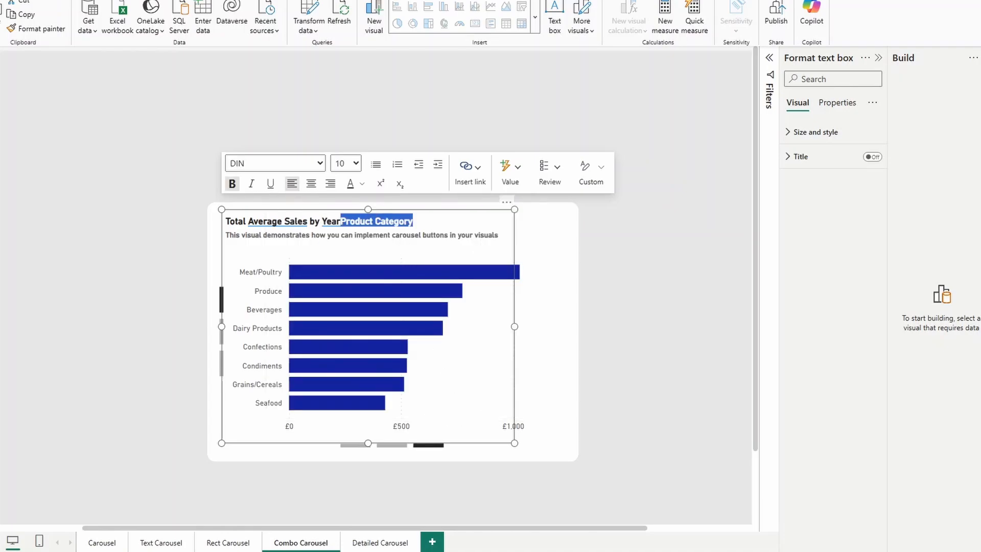
key(BackSpace)
click(212, 323)
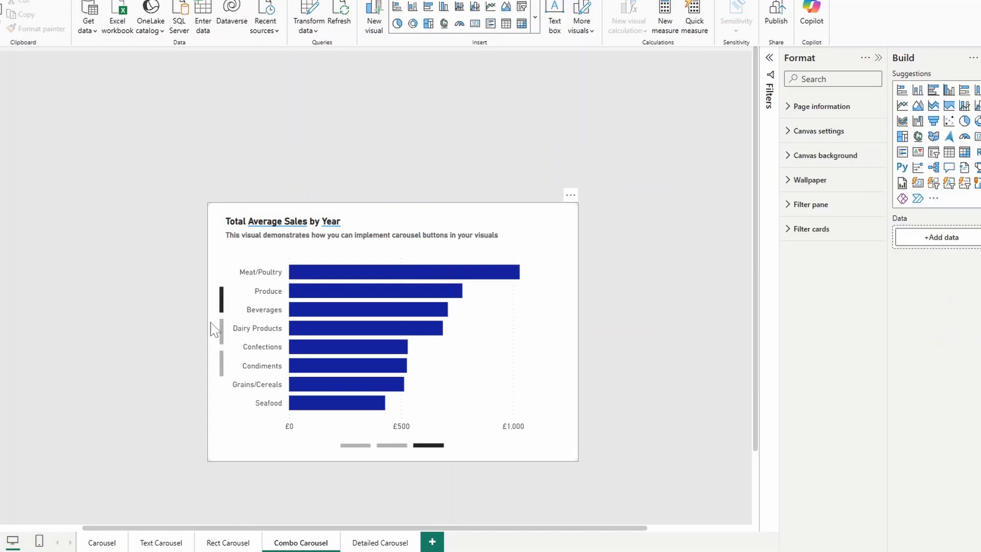
Test the vertical category bars and the horizontal measure bars by switching between their options, checking the title and chart
click(219, 329)
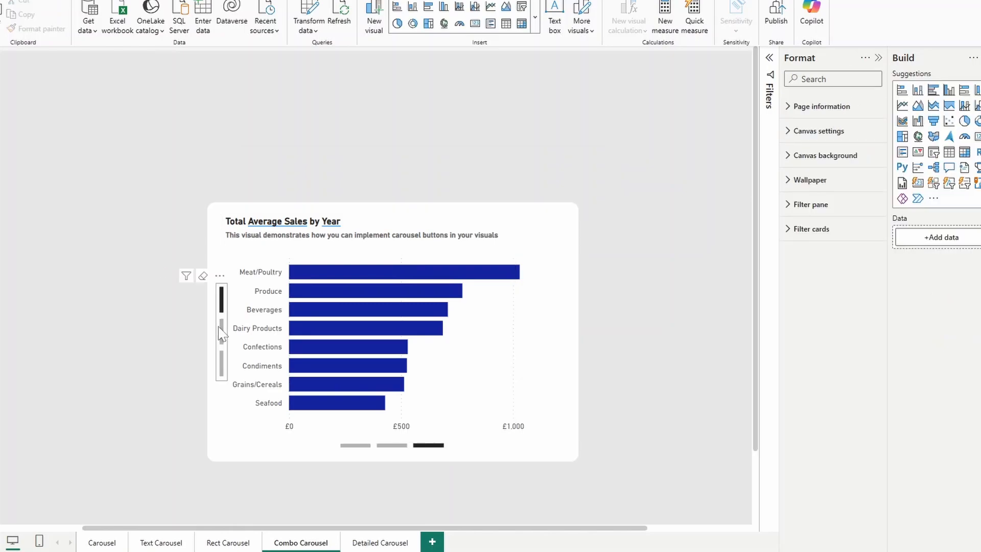
click(221, 357)
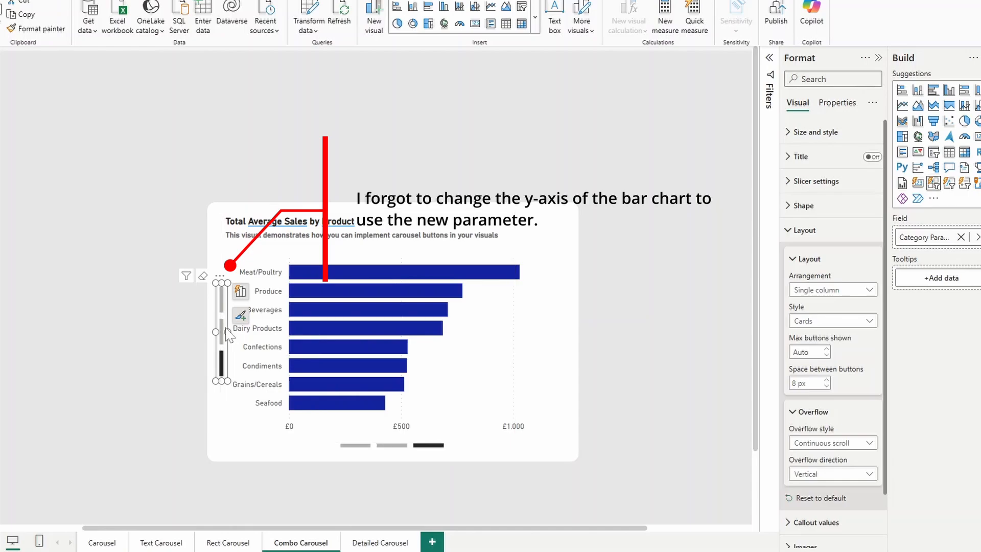
click(222, 300)
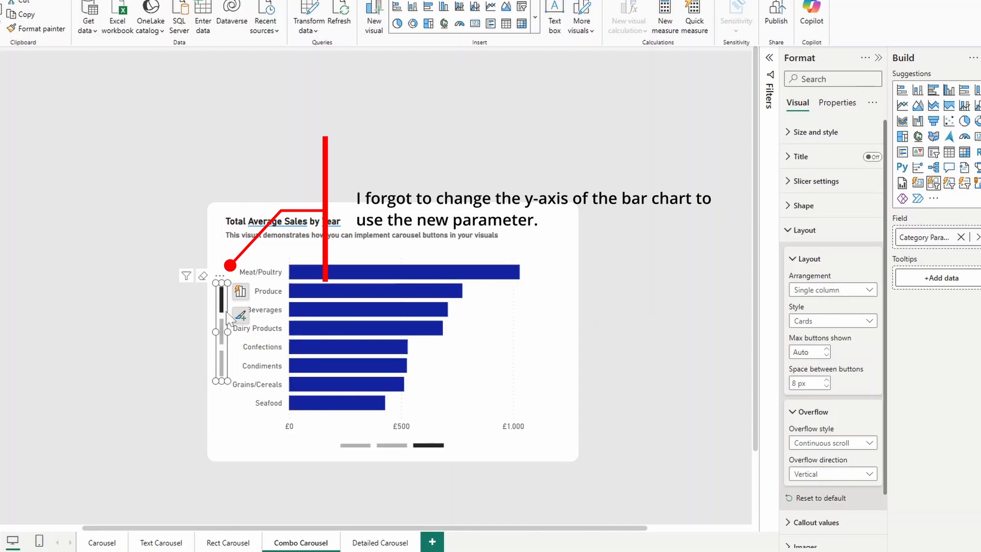
click(384, 446)
click(357, 454)
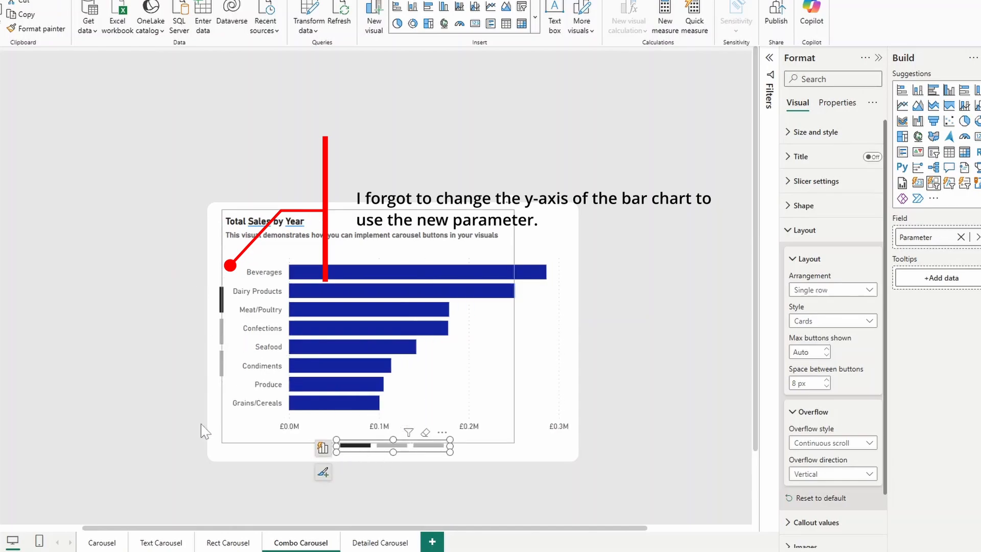
click(153, 372)
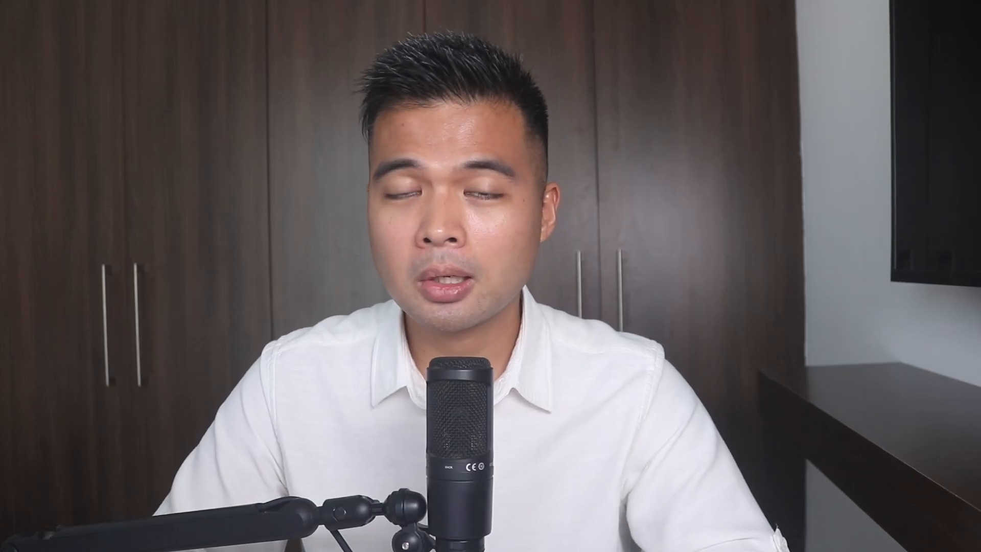